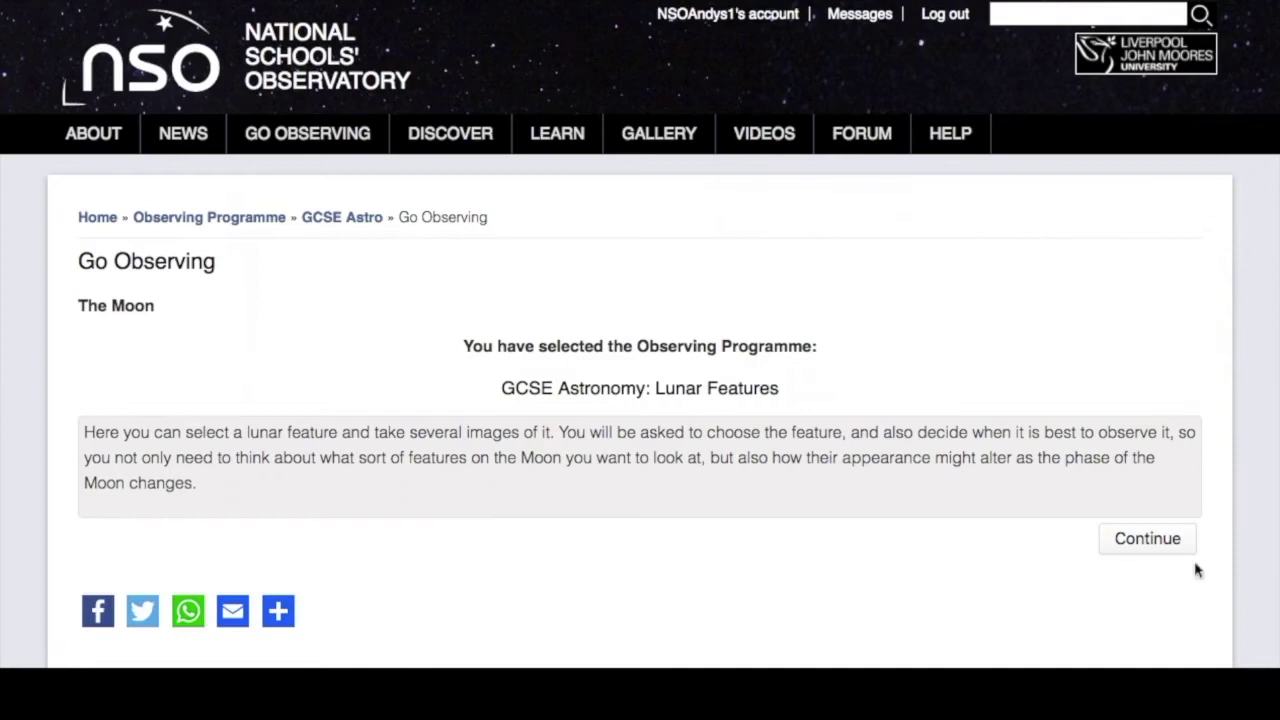
Proceed with the Lunar Features programme, setting the observing window to a month starting 1 October 2018, and continue.
click(1140, 545)
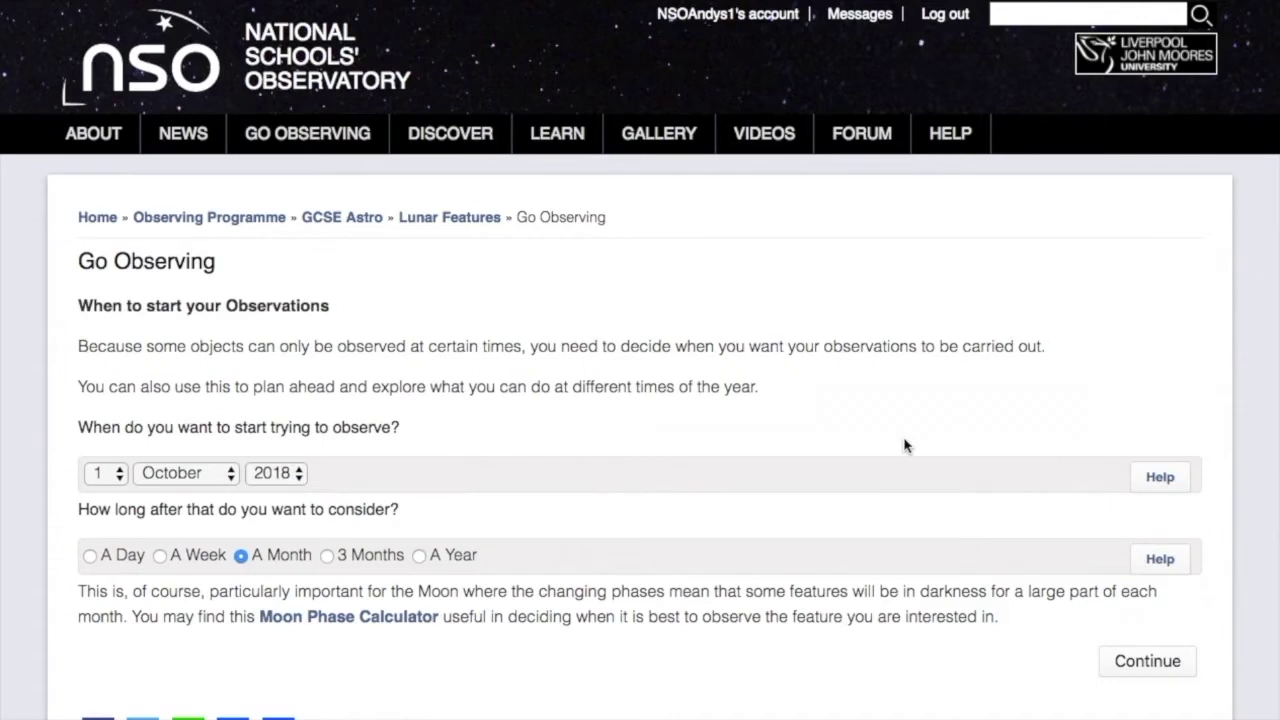
scroll(905, 445, down, 3)
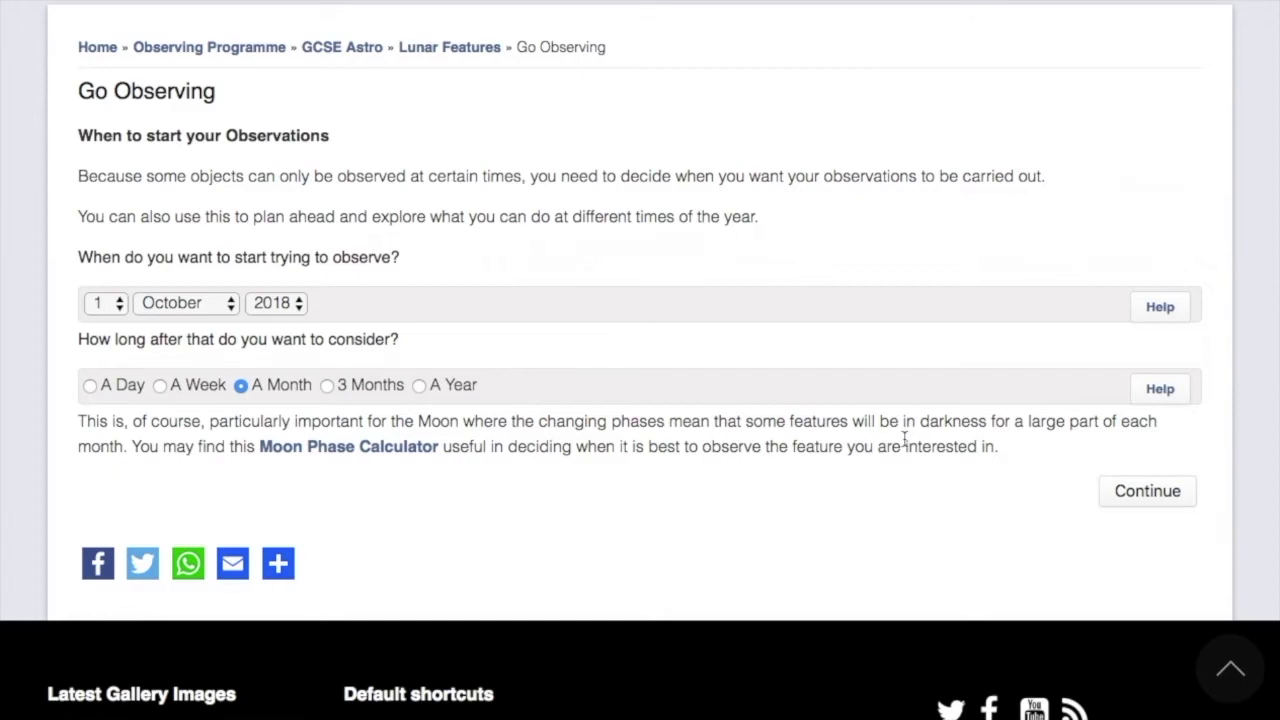
click(185, 305)
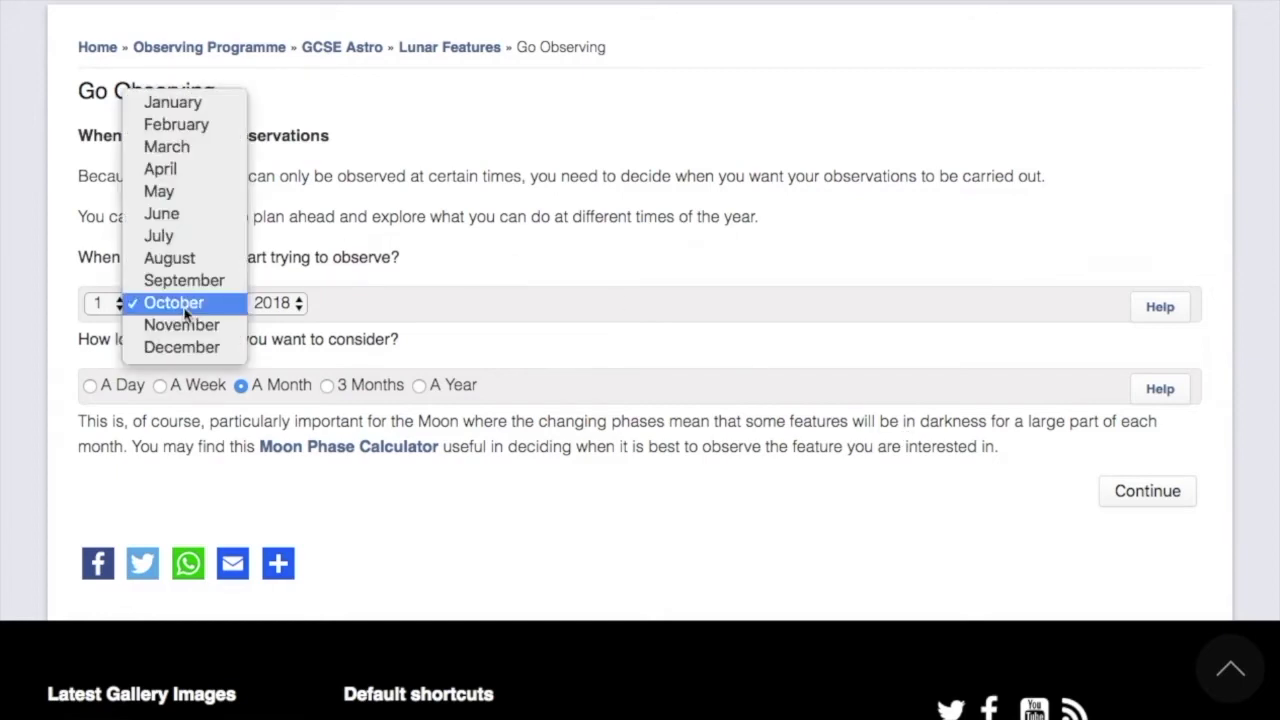
click(603, 446)
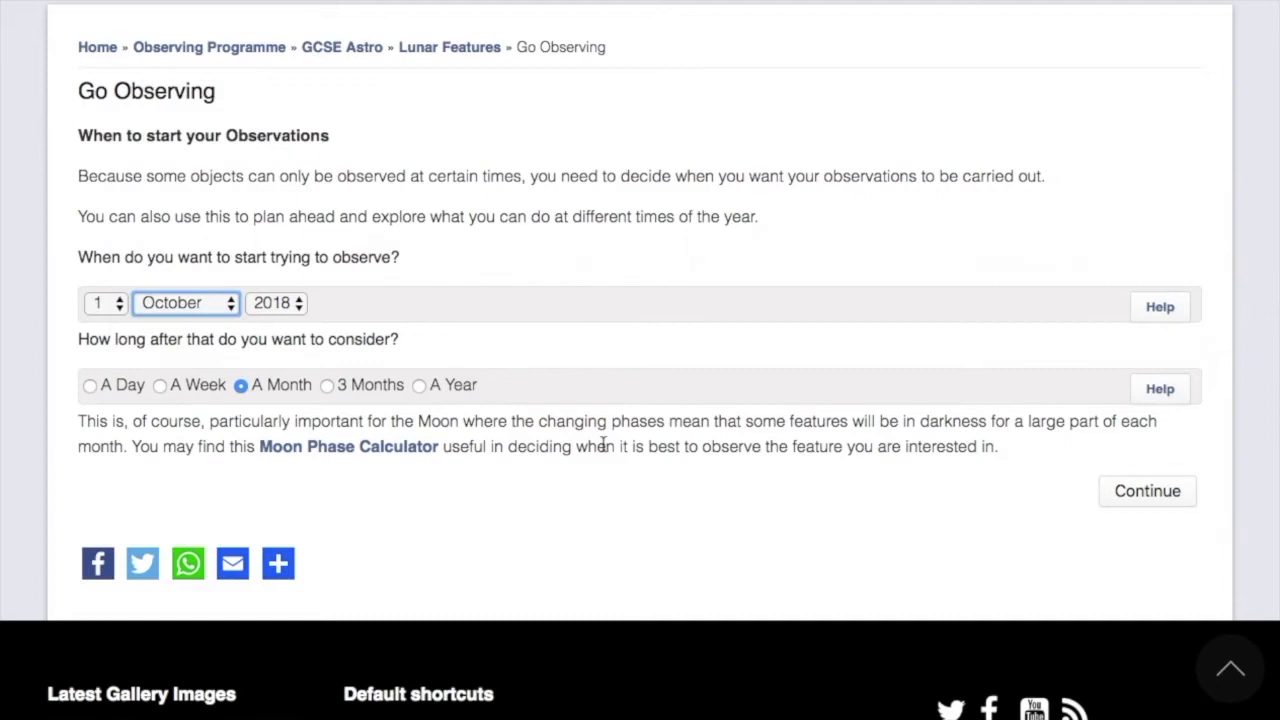
click(89, 387)
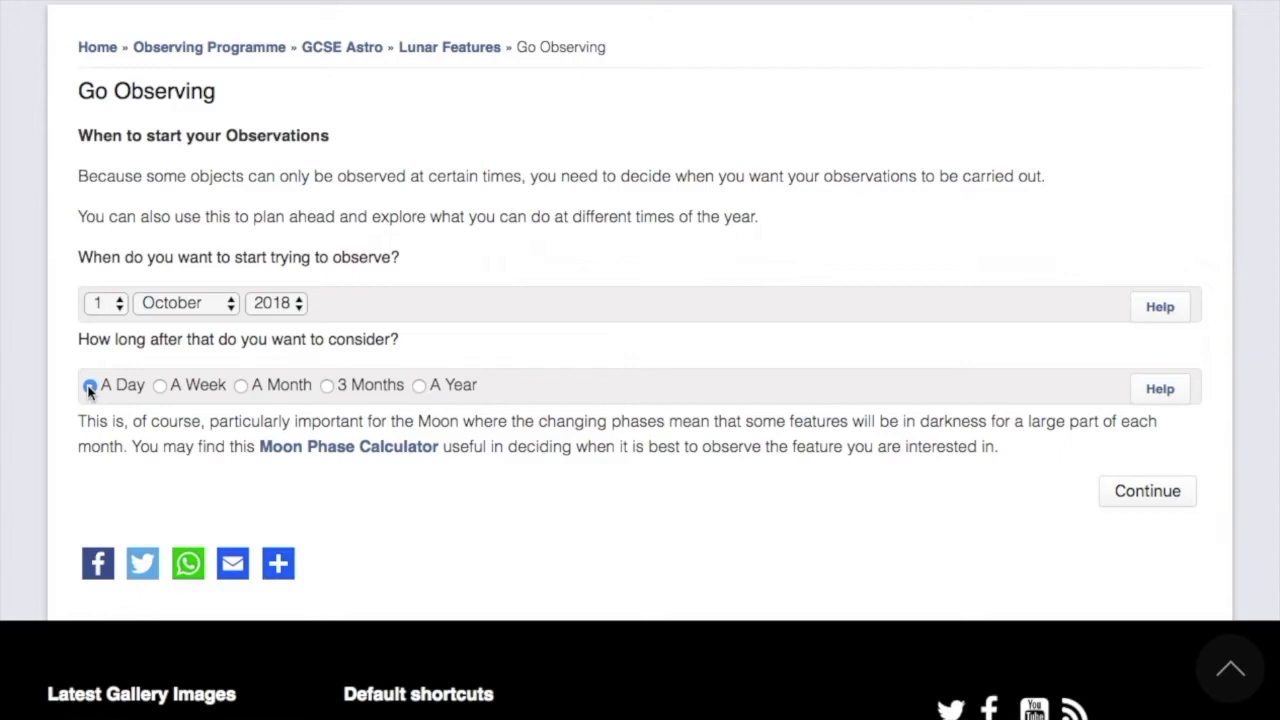
click(89, 386)
click(241, 388)
click(328, 389)
click(243, 390)
click(1149, 502)
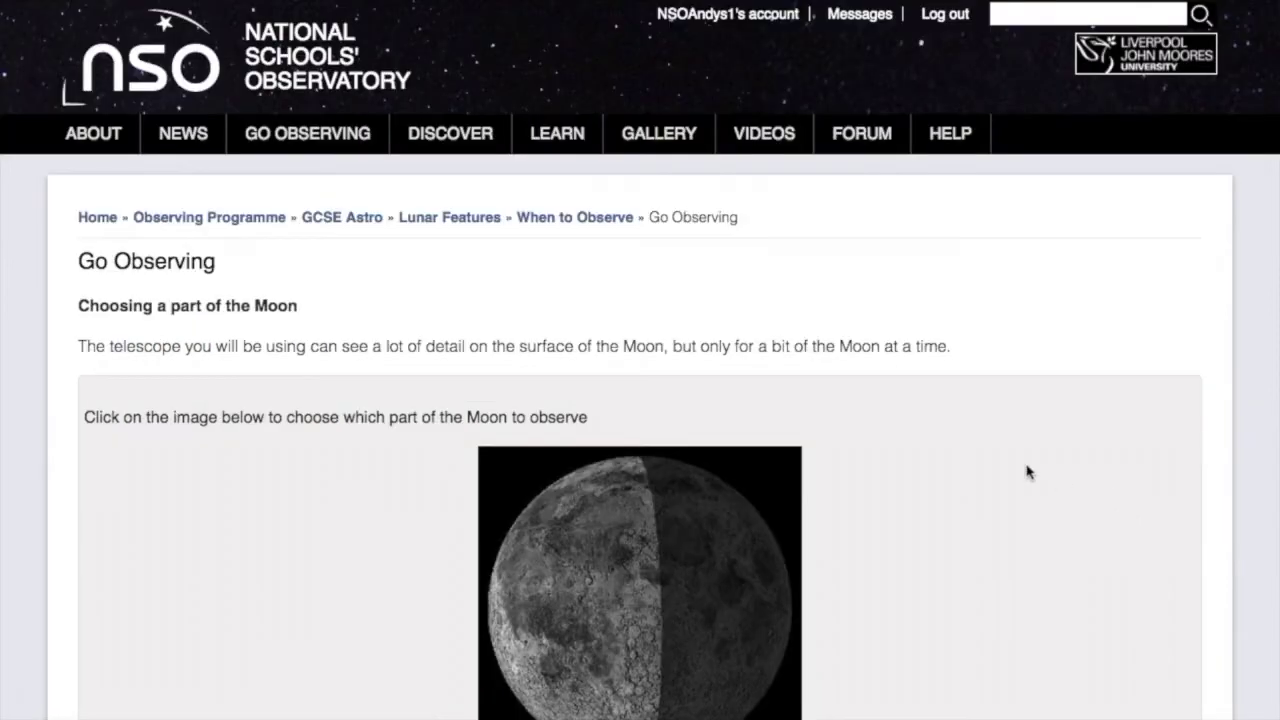
Choose Moon Section B,D in the sunlit half of the Moon image and request 4 observations of it.
scroll(1026, 471, down, 4)
scroll(1027, 471, down, 1)
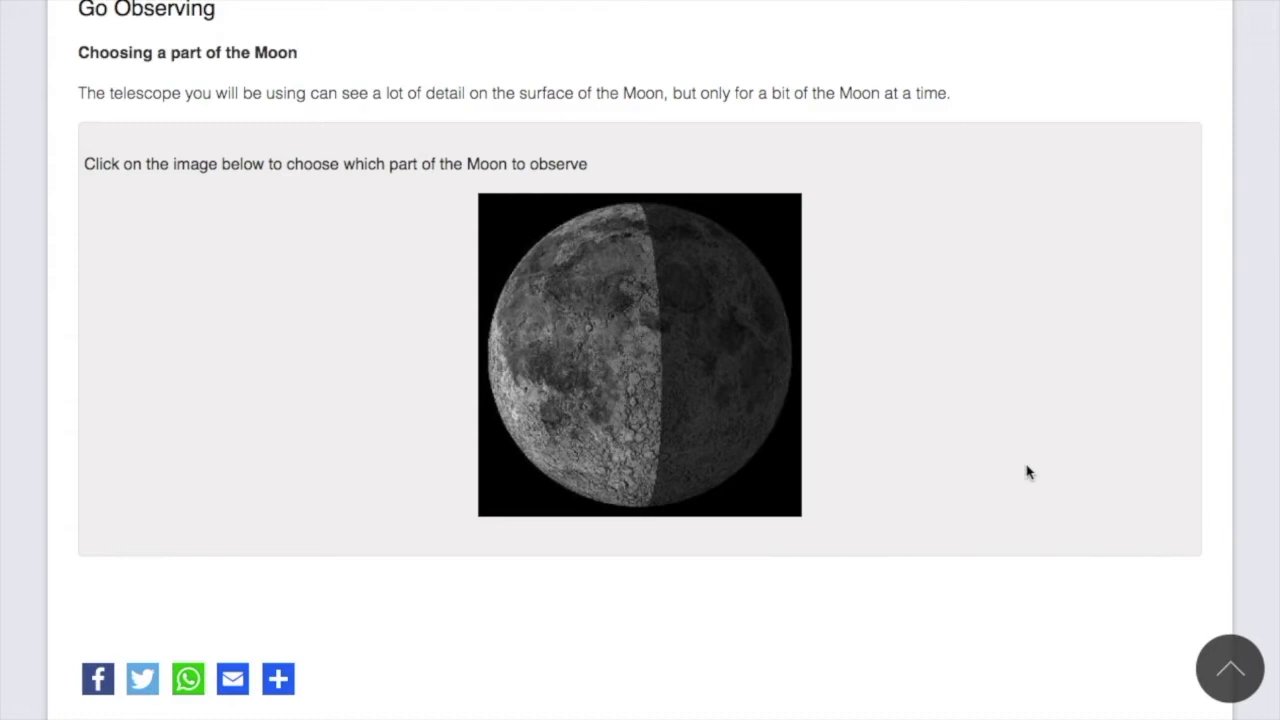
click(543, 354)
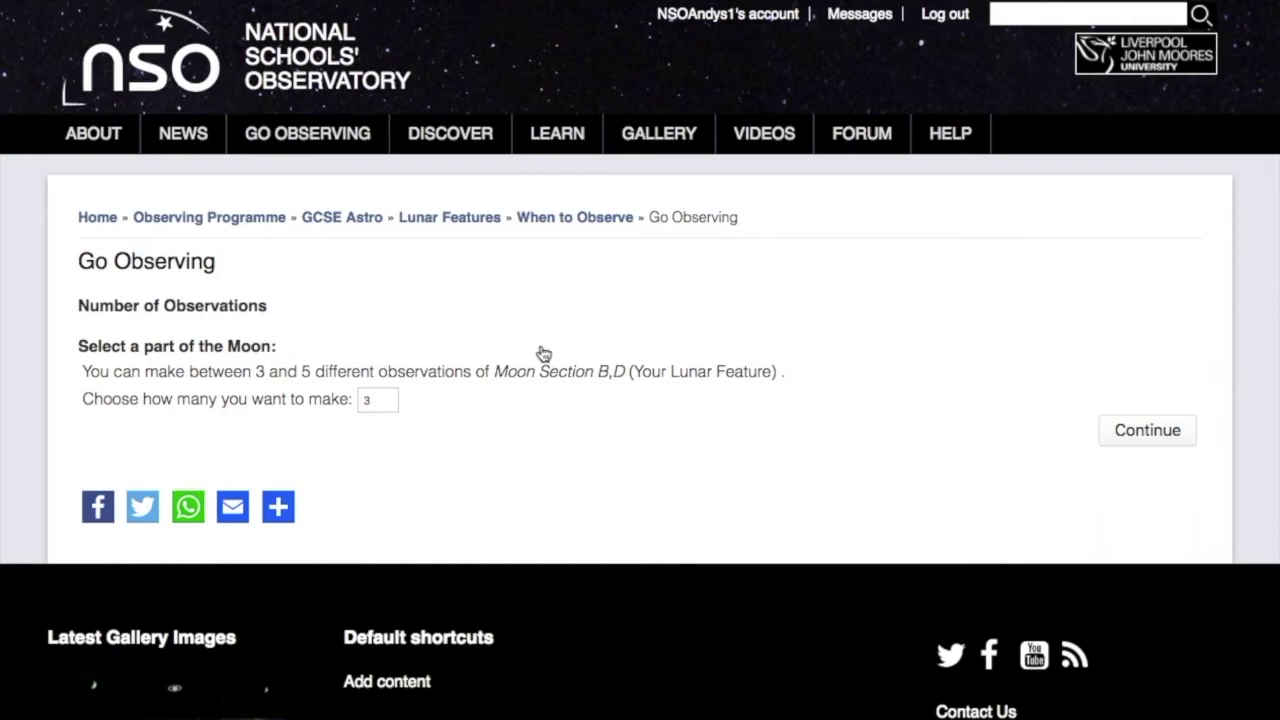
double_click(376, 400)
text(4)
click(1147, 431)
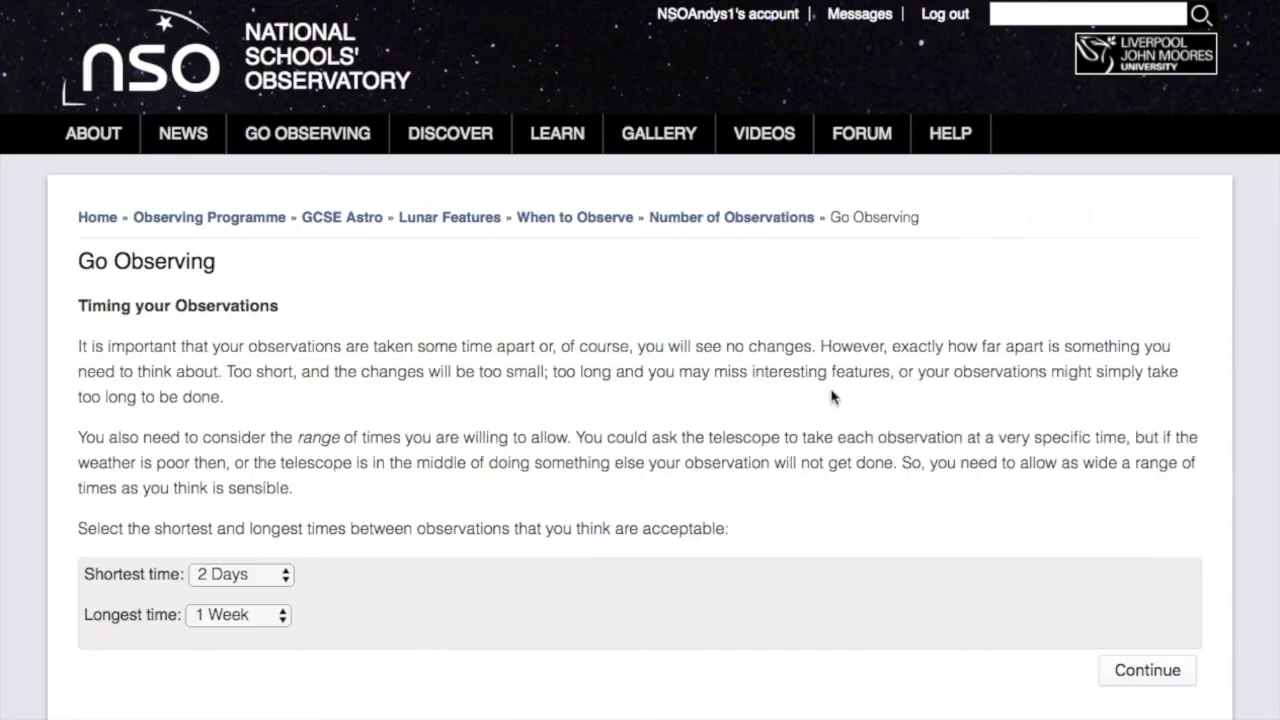
Set the shortest time between observations to 1 Day and continue to the submission summary.
scroll(834, 397, down, 2)
scroll(831, 397, down, 3)
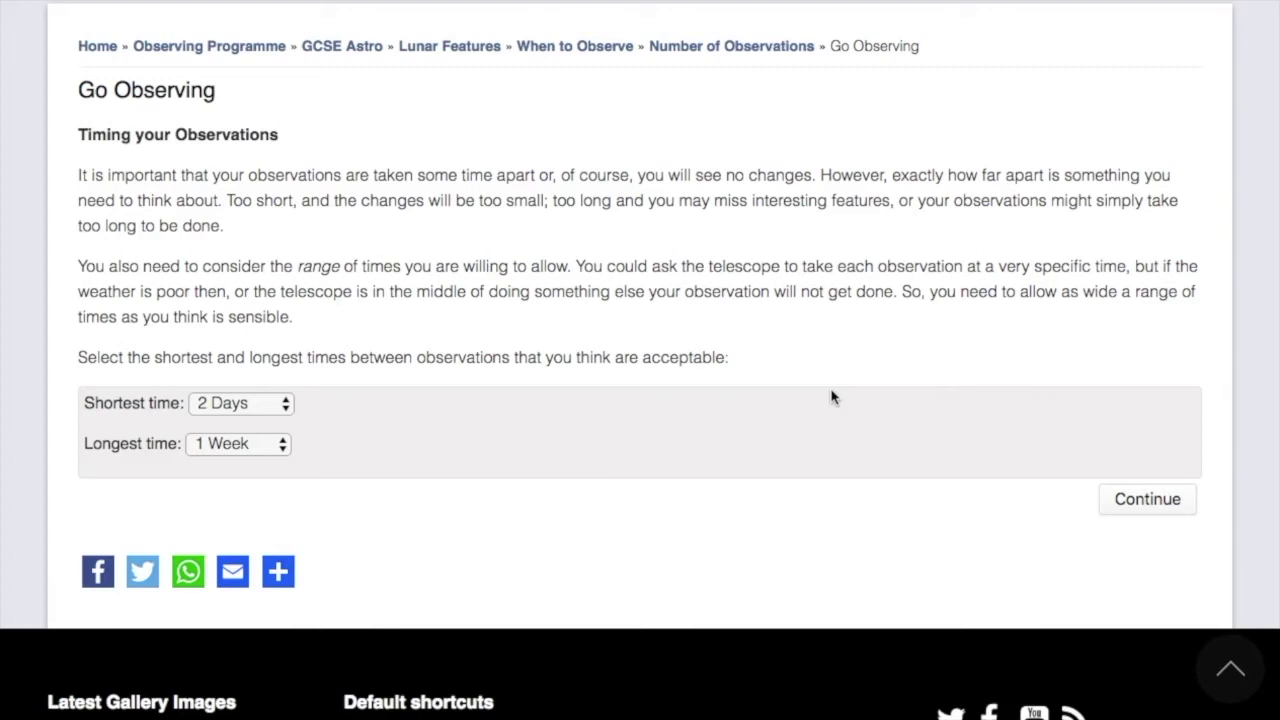
click(275, 410)
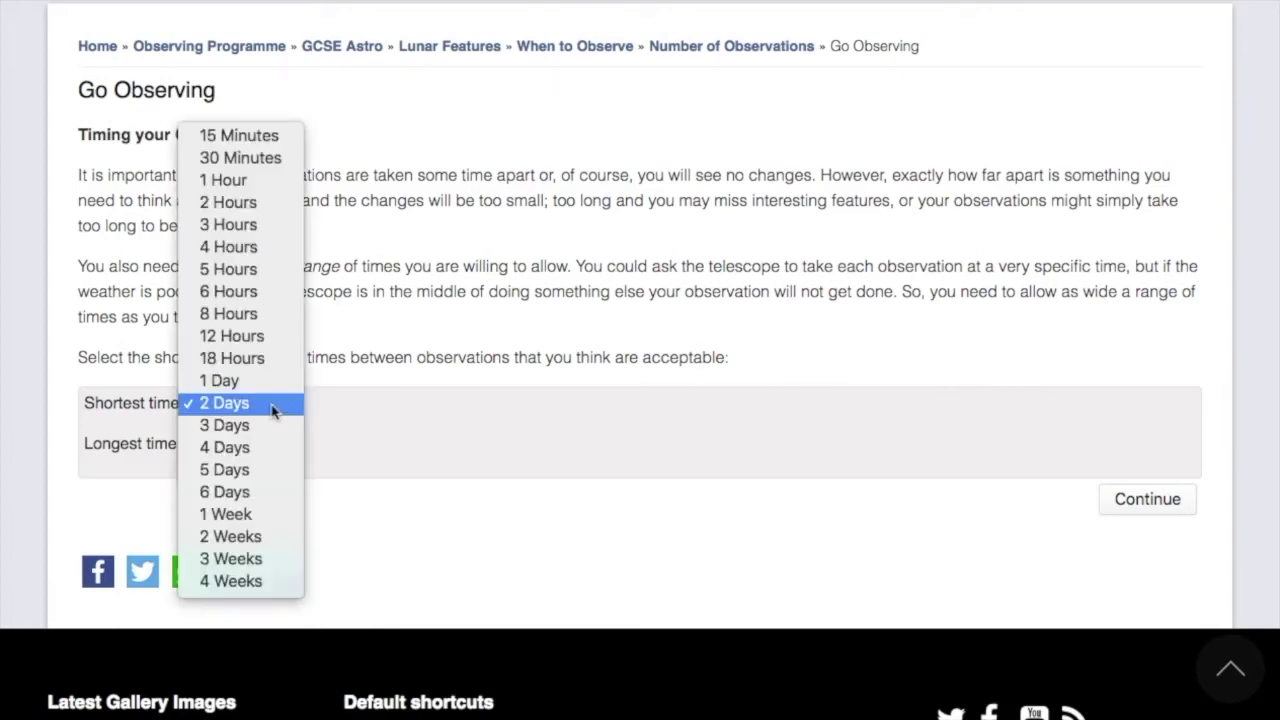
click(427, 393)
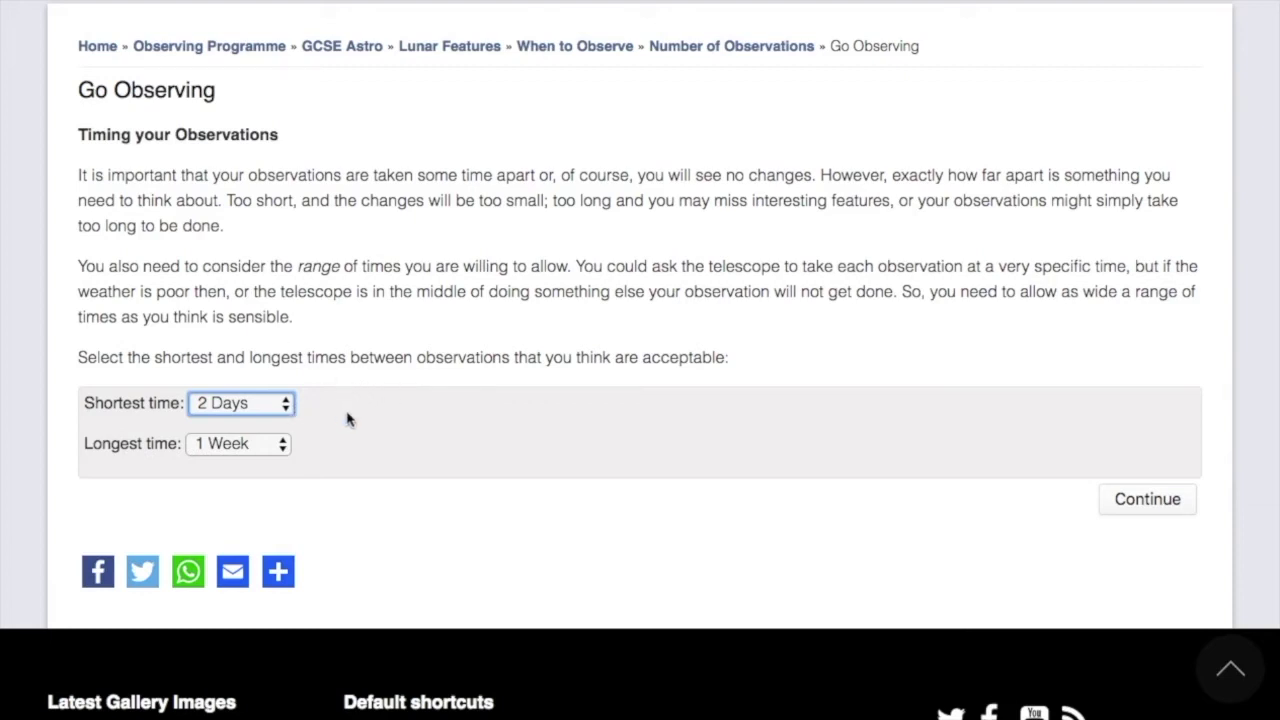
click(285, 403)
click(257, 381)
click(1136, 503)
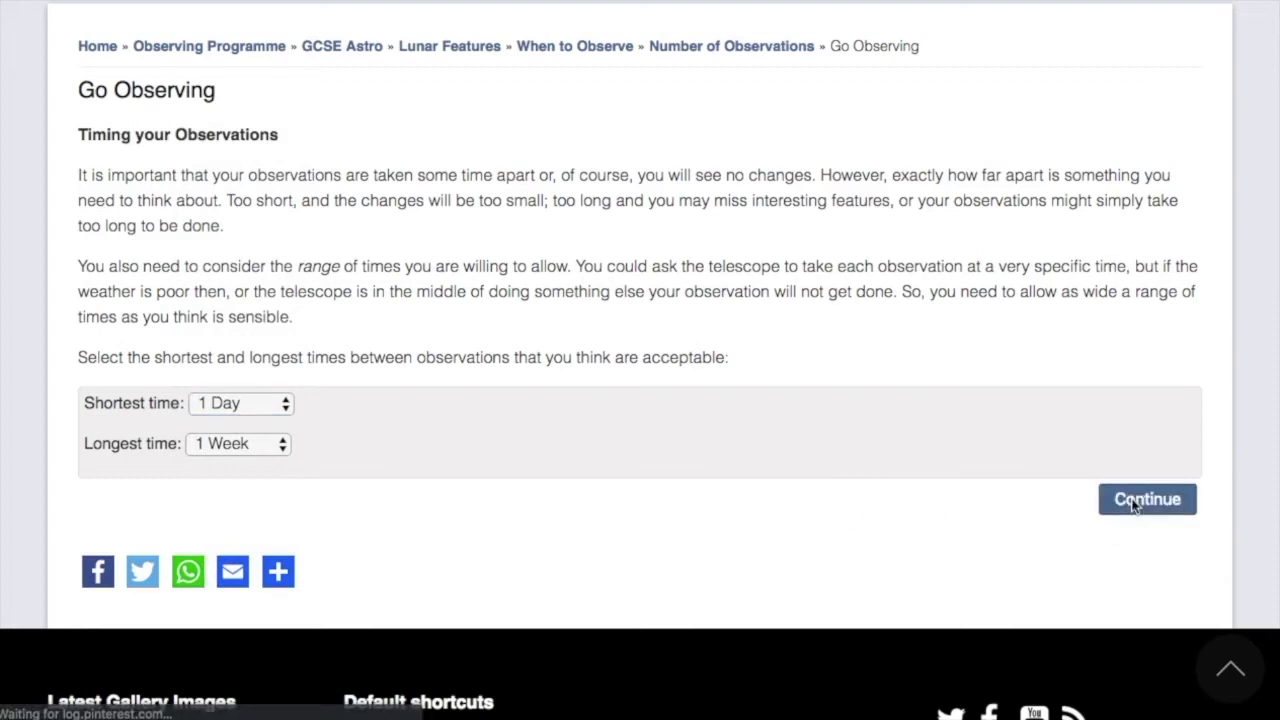
Review and submit the Lunar Features observations, and open the My Observations list.
scroll(914, 296, down, 3)
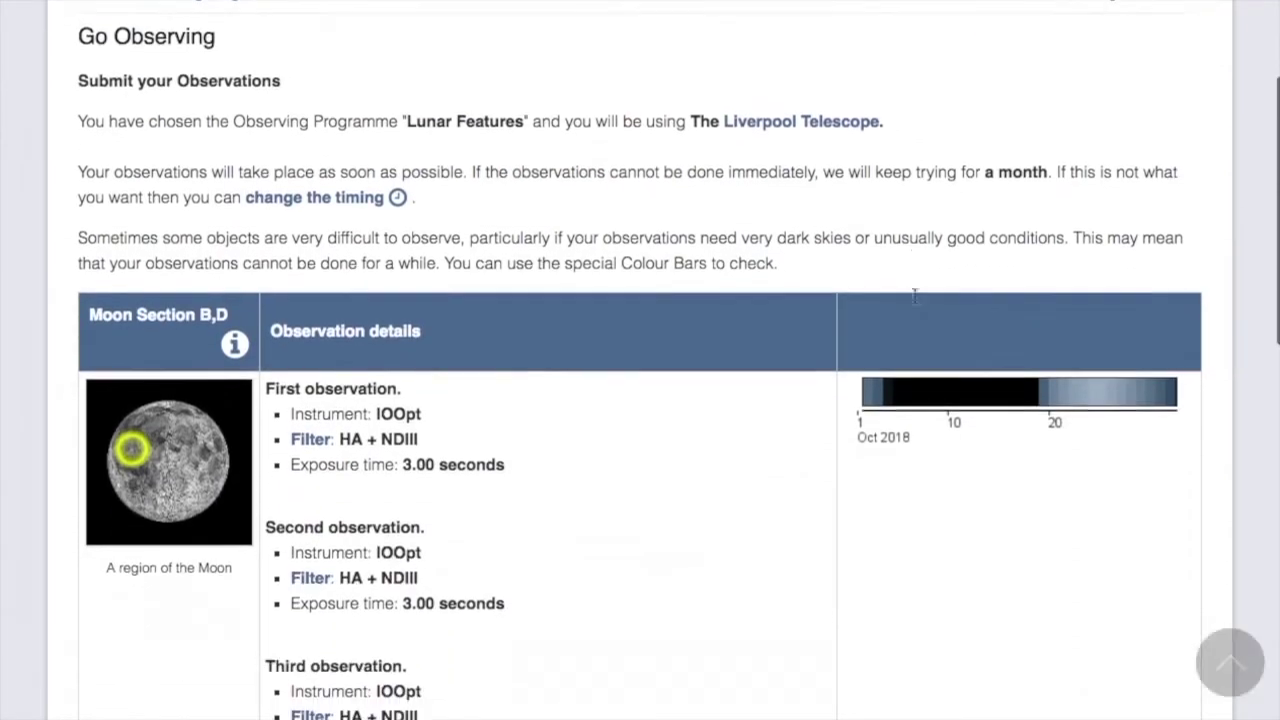
scroll(800, 434, down, 2)
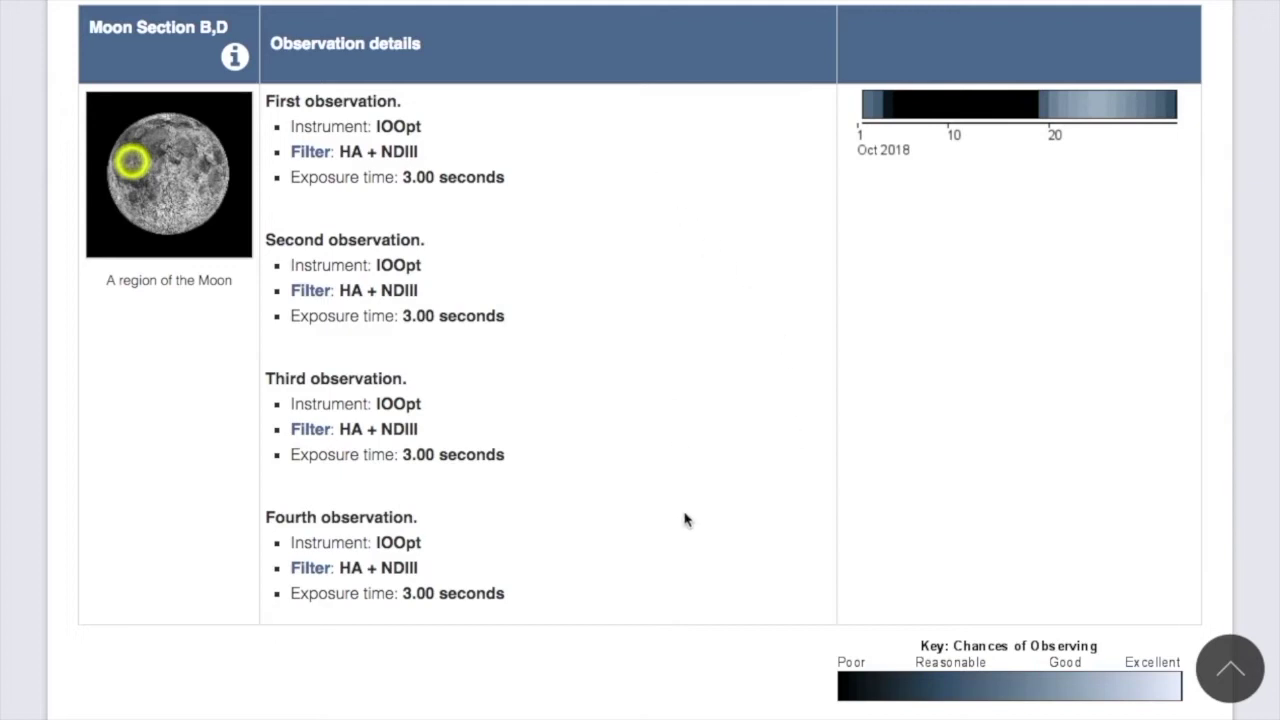
scroll(686, 519, down, 1)
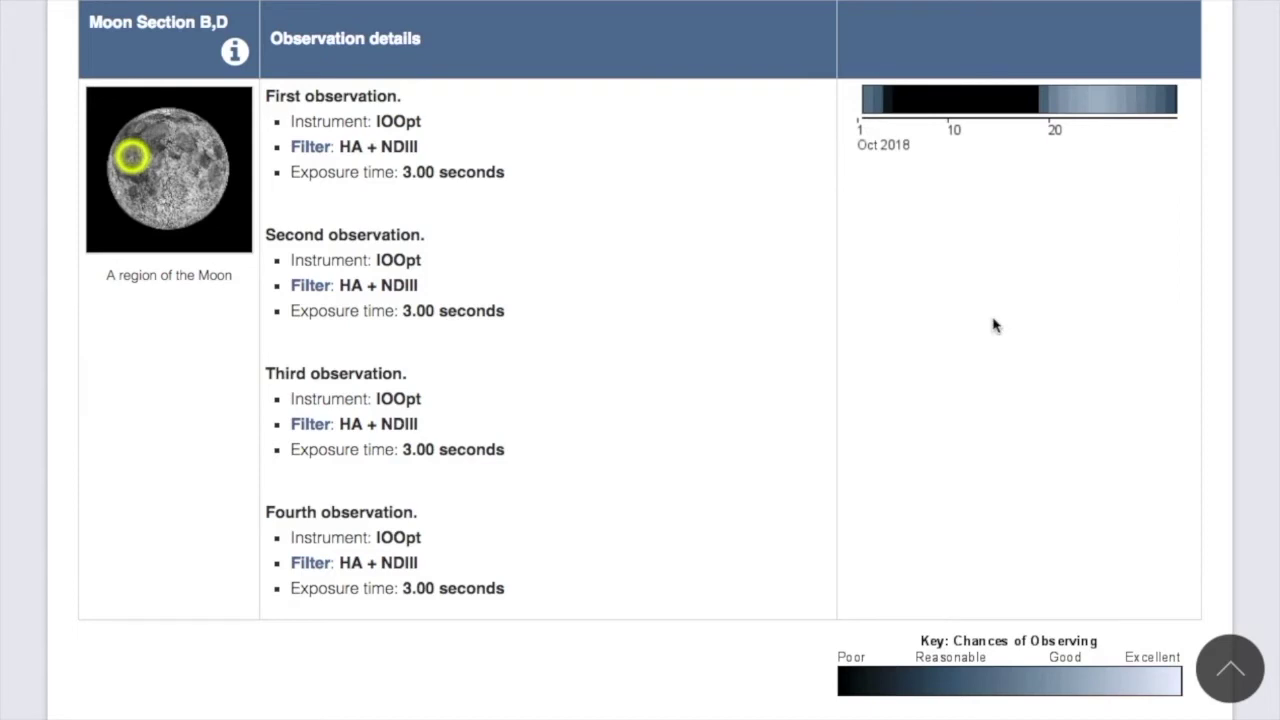
scroll(995, 325, down, 1)
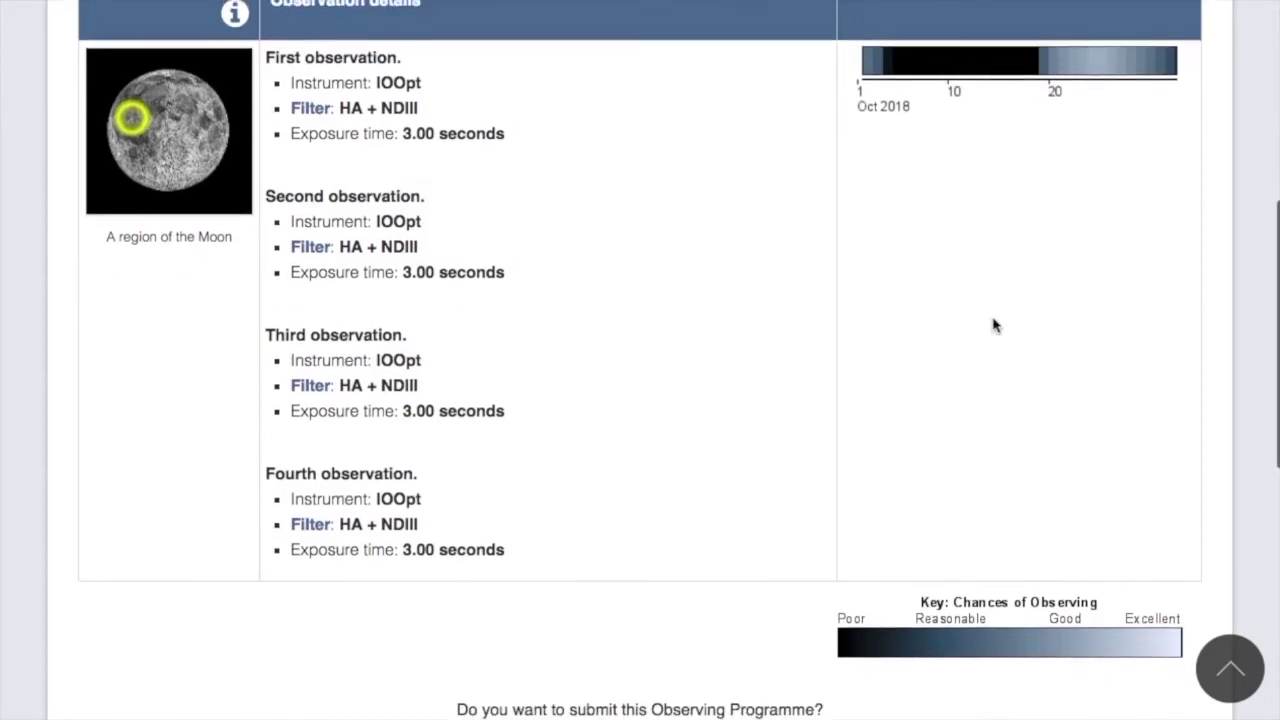
scroll(995, 325, down, 5)
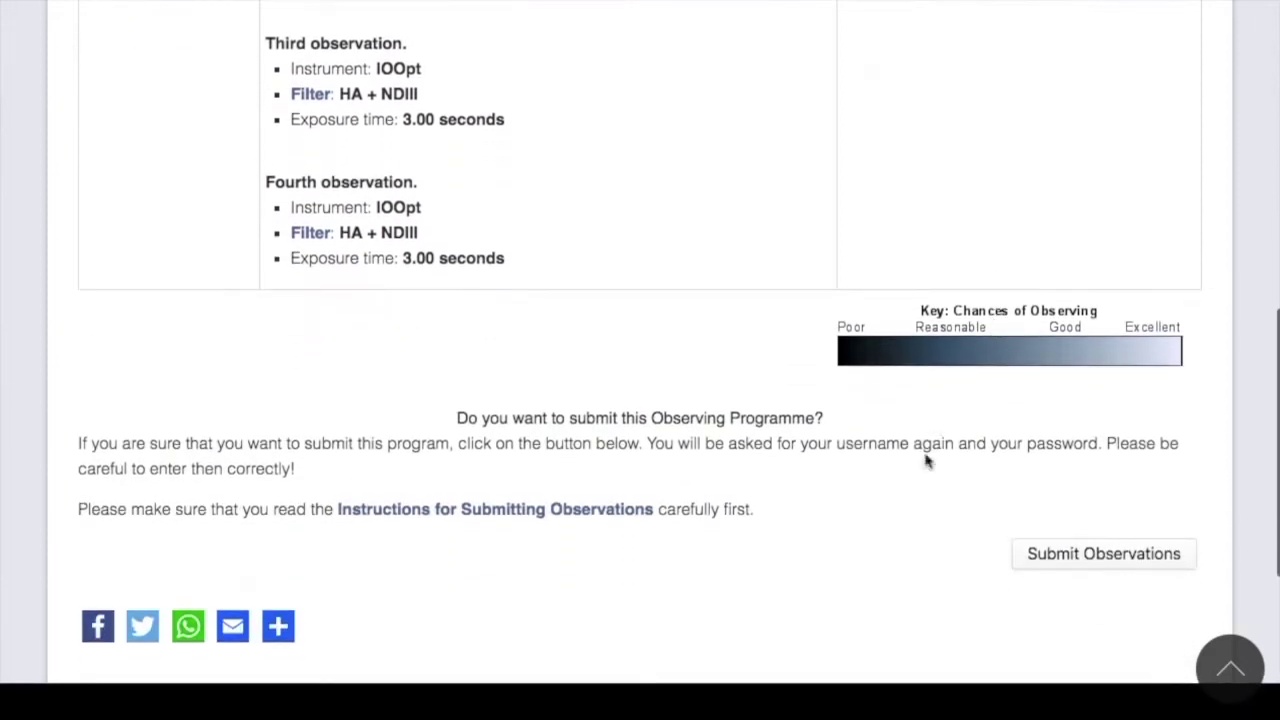
click(1087, 558)
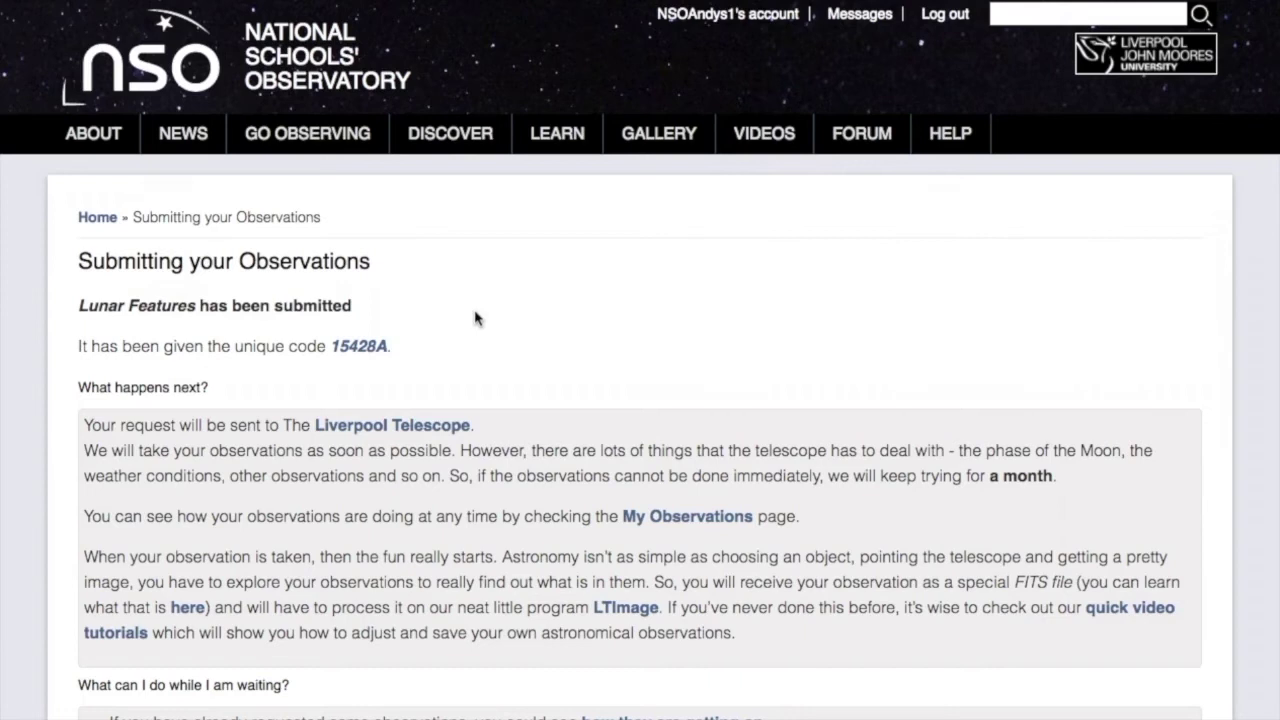
mouse_move(291, 134)
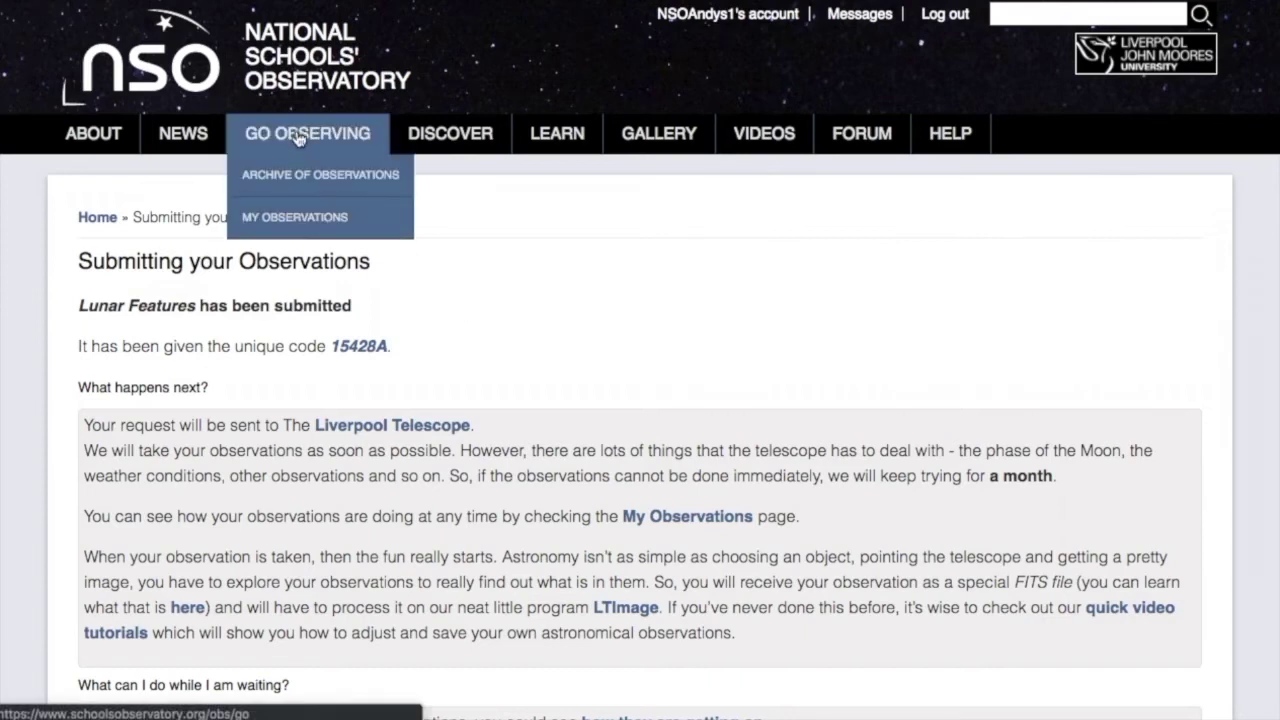
click(294, 229)
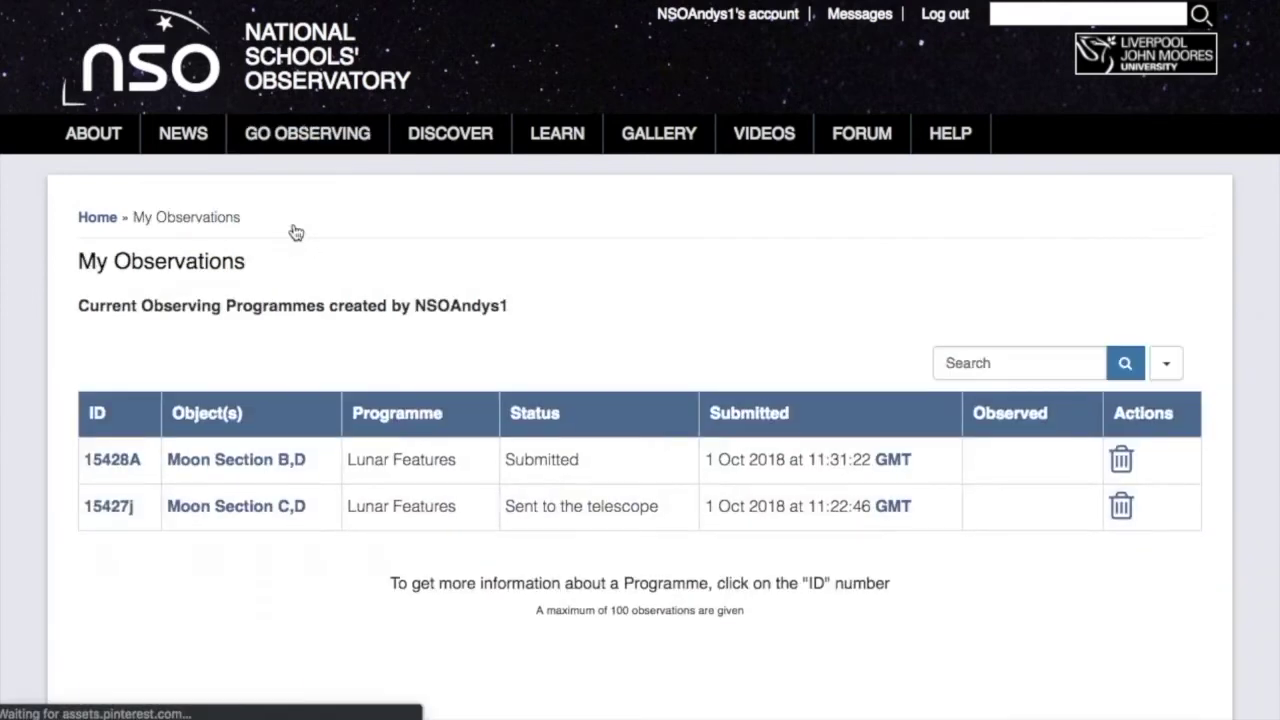
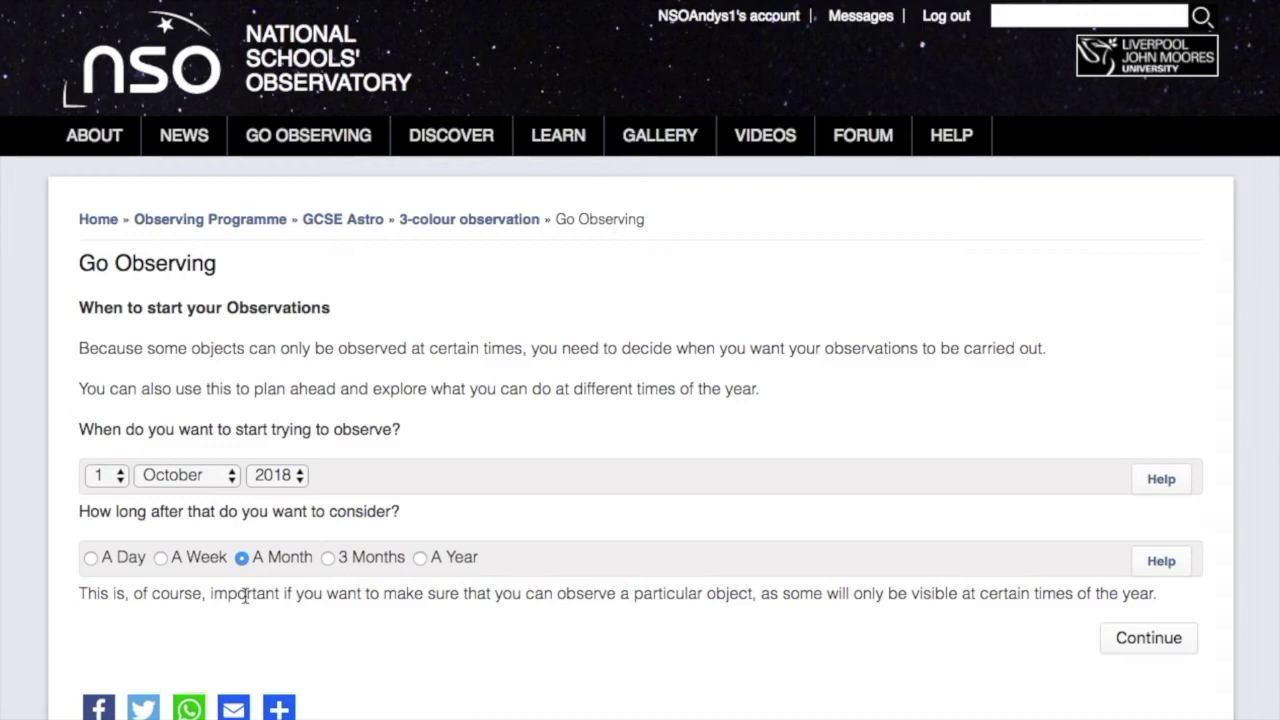
Set the 3-colour observation's time span to a month and continue to the object list.
click(160, 558)
click(242, 558)
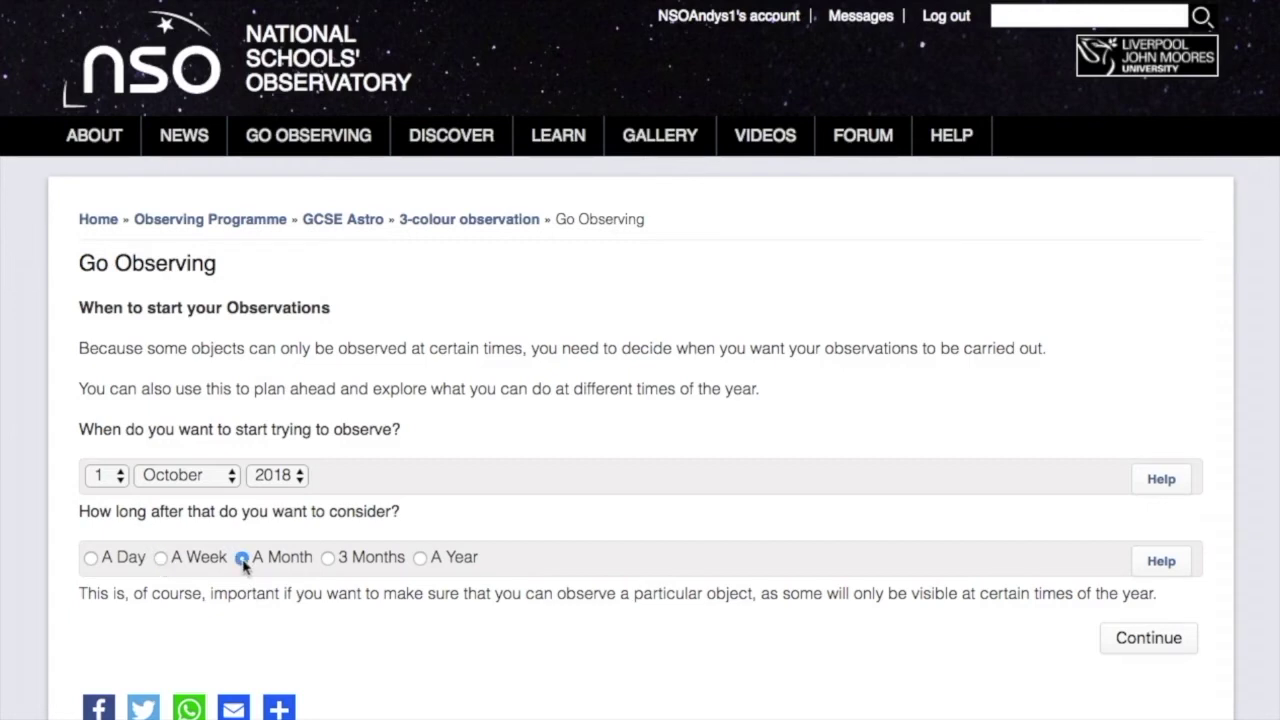
click(1146, 642)
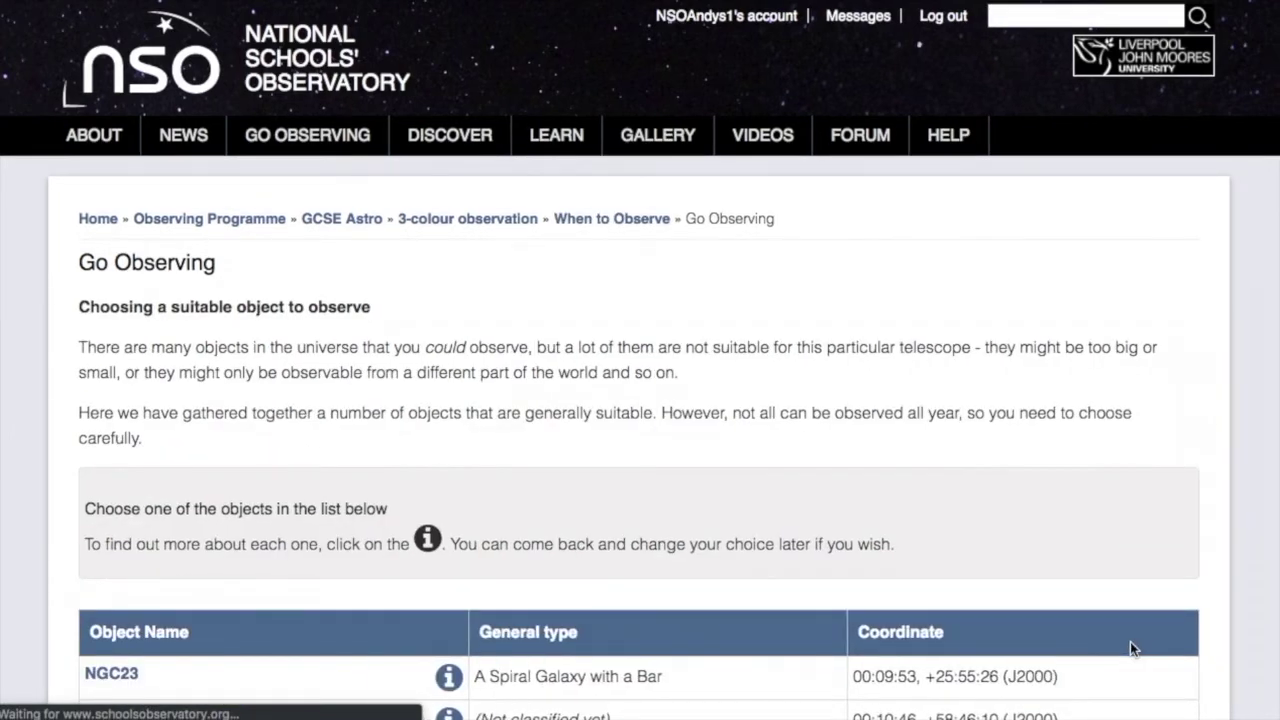
Filter the list of suitable objects by "galaxy" and choose the spiral galaxy Messier 74 for the observation.
scroll(904, 450, down, 5)
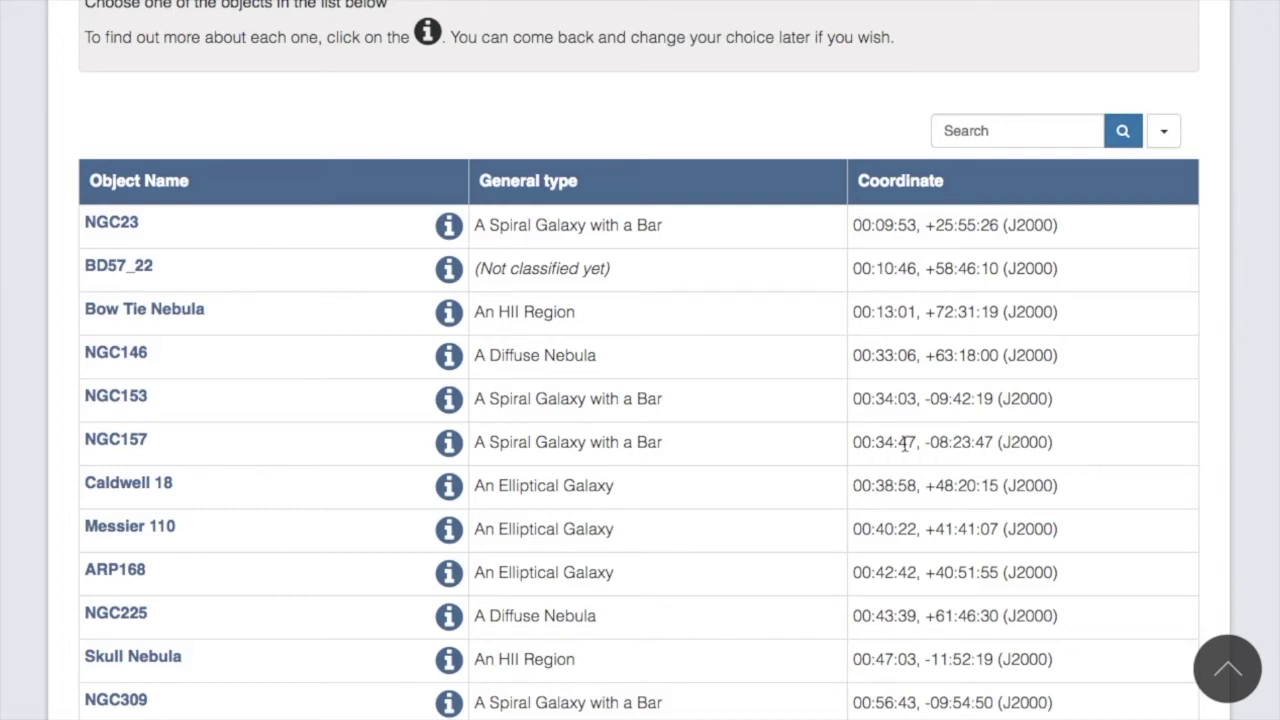
scroll(905, 444, down, 5)
scroll(905, 444, up, 6)
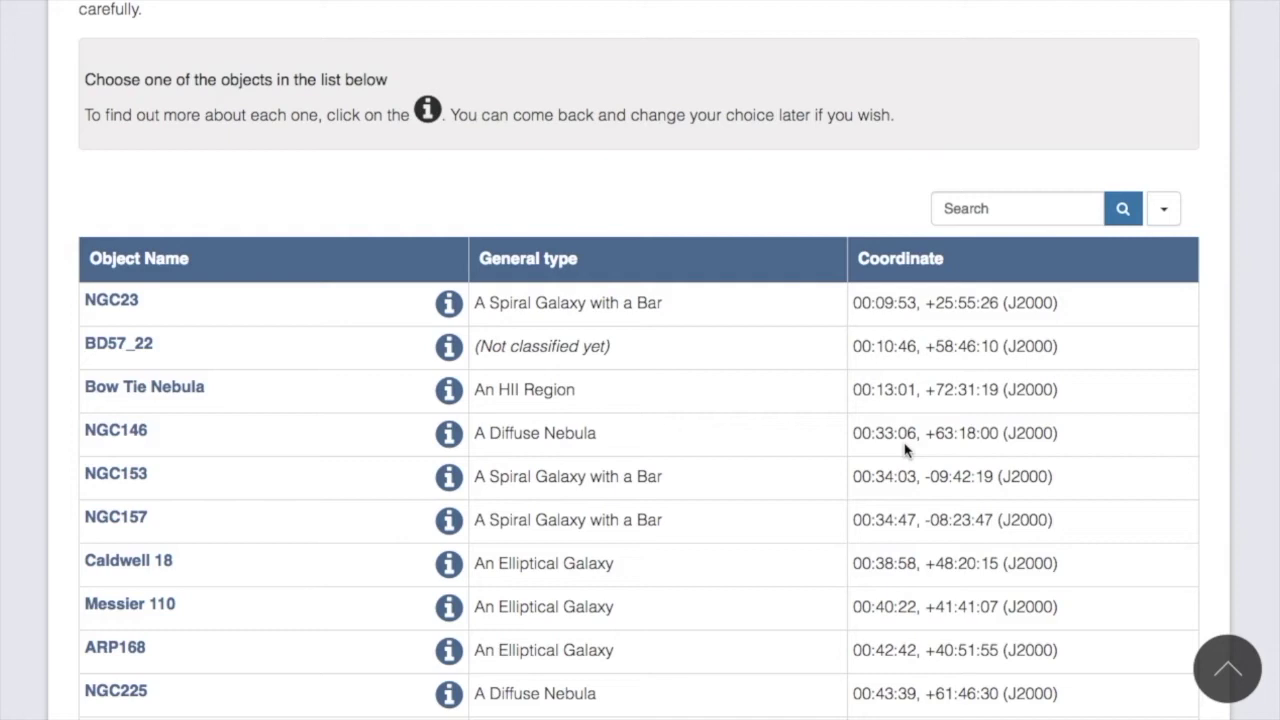
scroll(980, 452, down, 6)
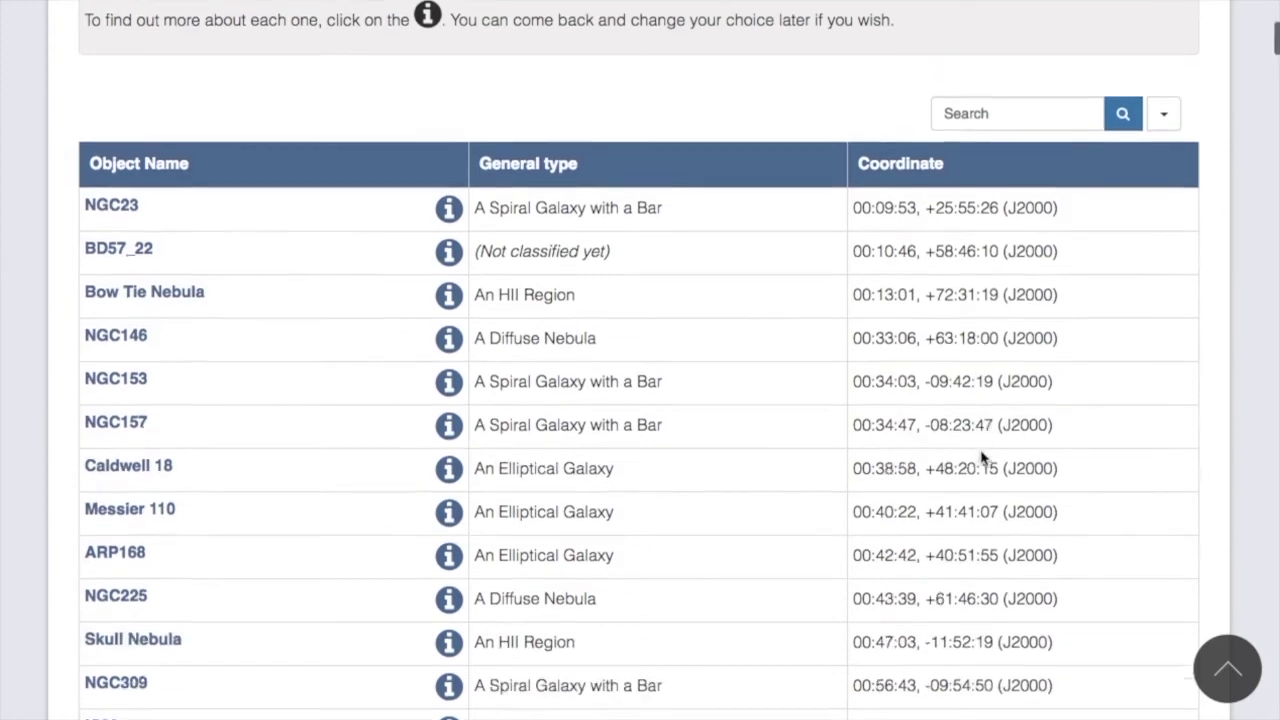
scroll(980, 458, down, 4)
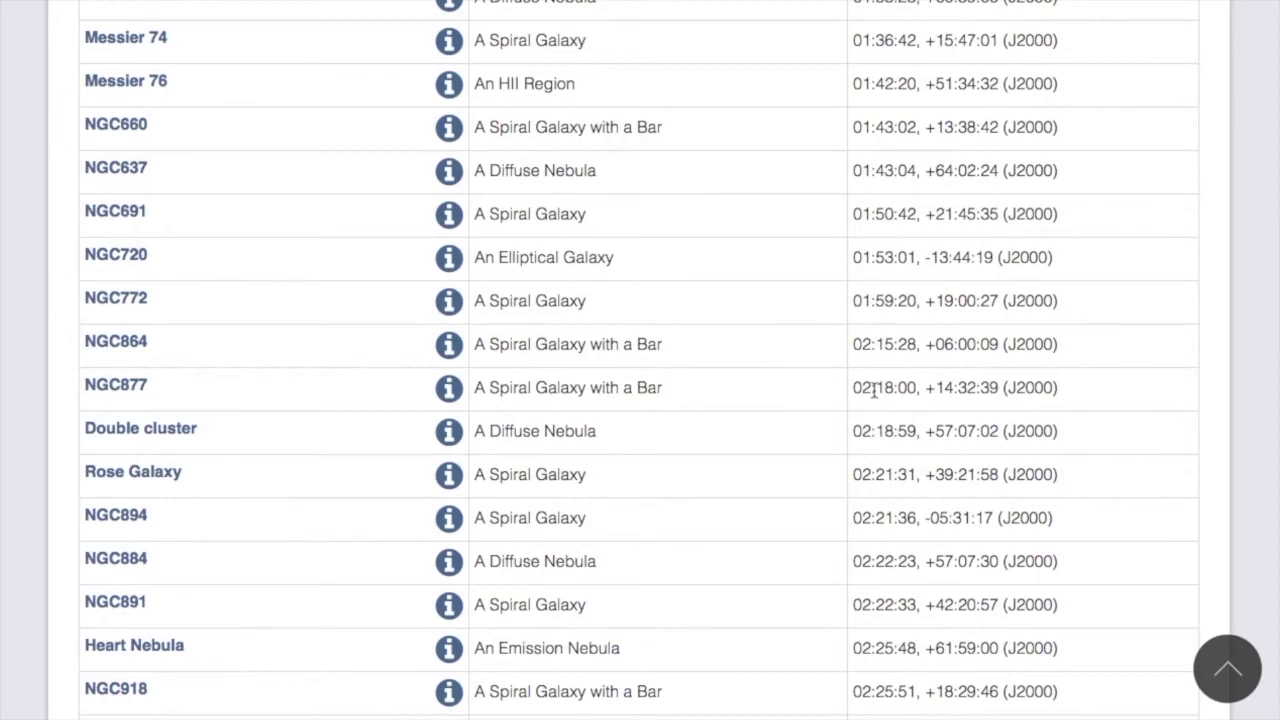
scroll(873, 392, up, 6)
scroll(873, 392, up, 3)
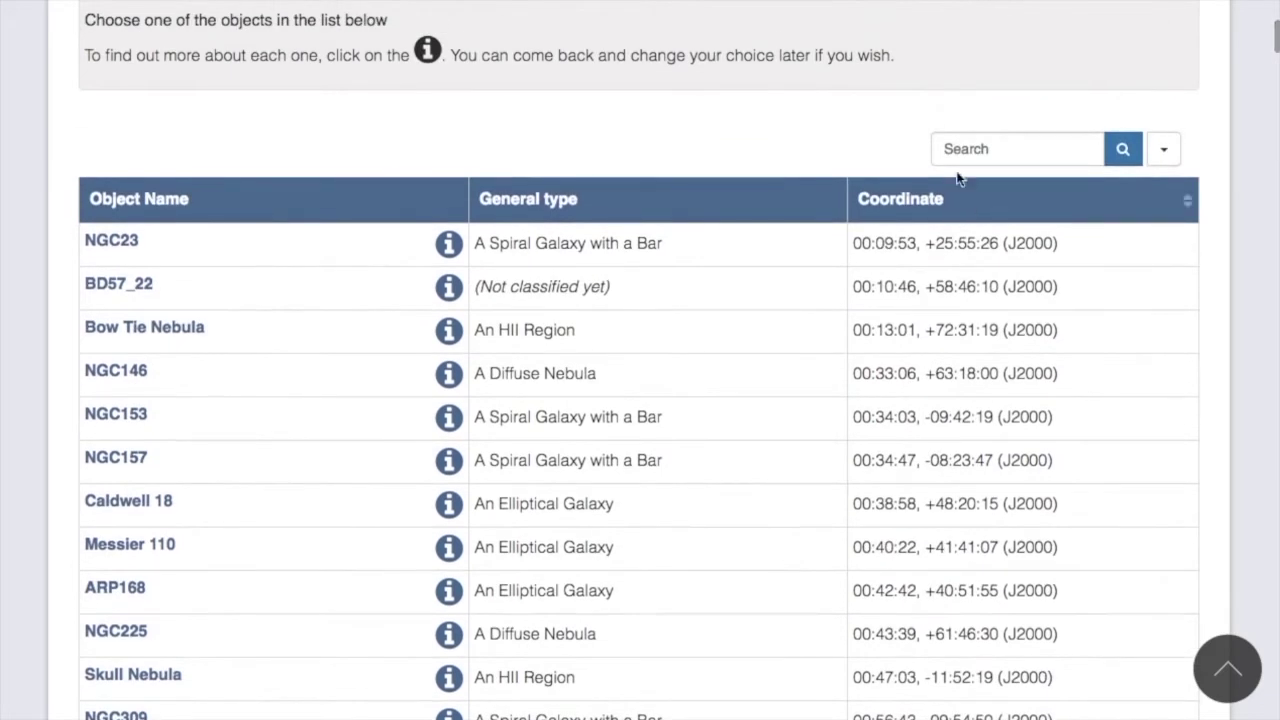
click(952, 149)
text(galaxy)
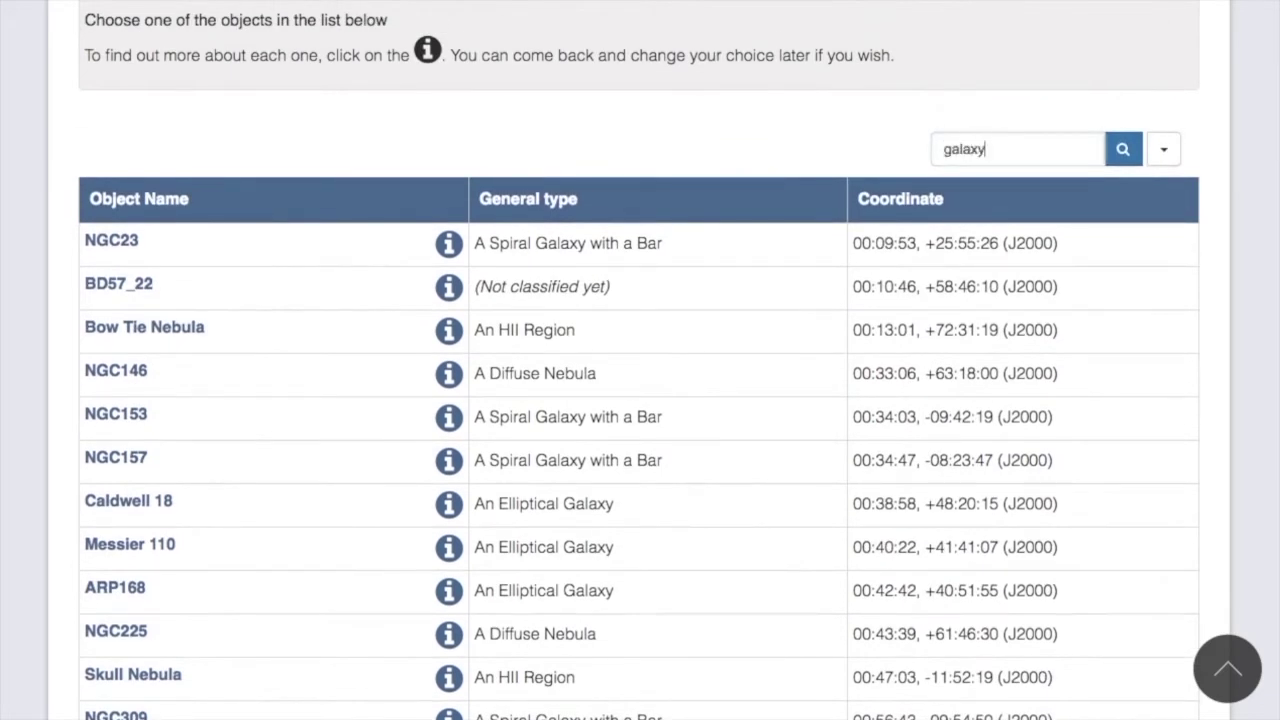
key(Return)
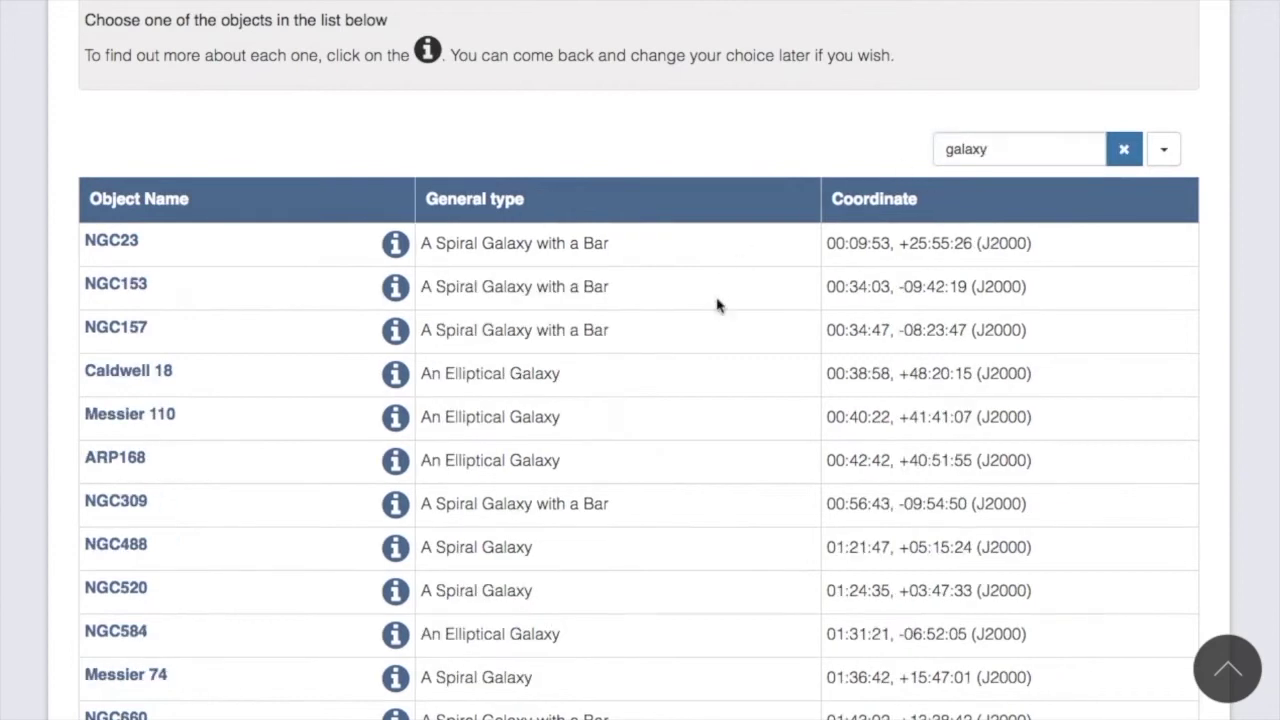
scroll(693, 442, down, 4)
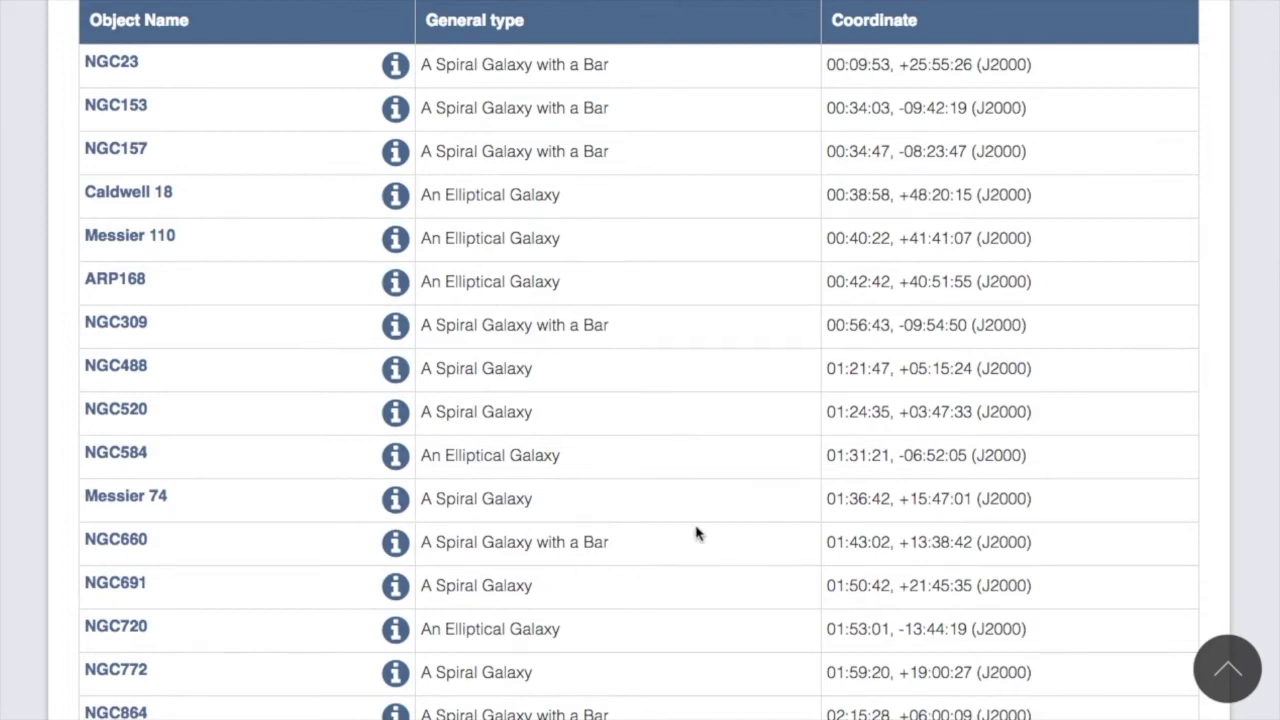
click(118, 503)
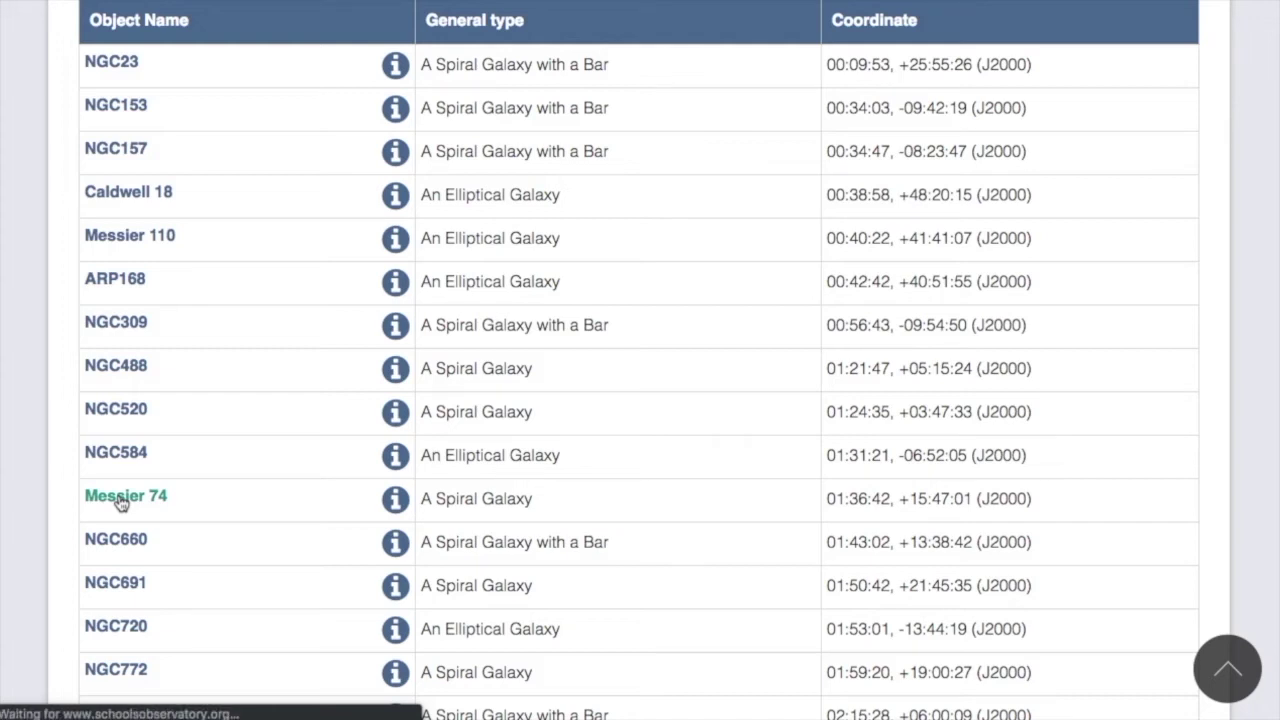
Set the exposure time to 90 seconds for the red, green and blue observations and continue to the observing conditions.
scroll(768, 450, down, 2)
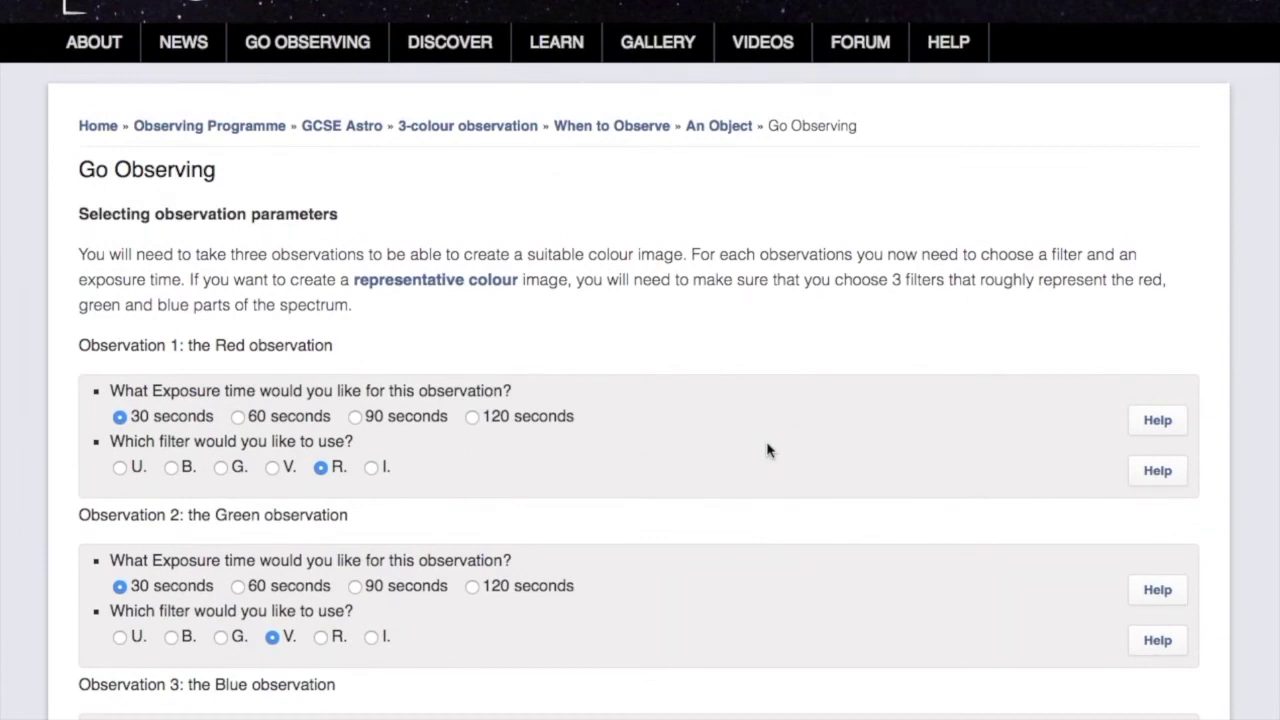
scroll(768, 450, down, 5)
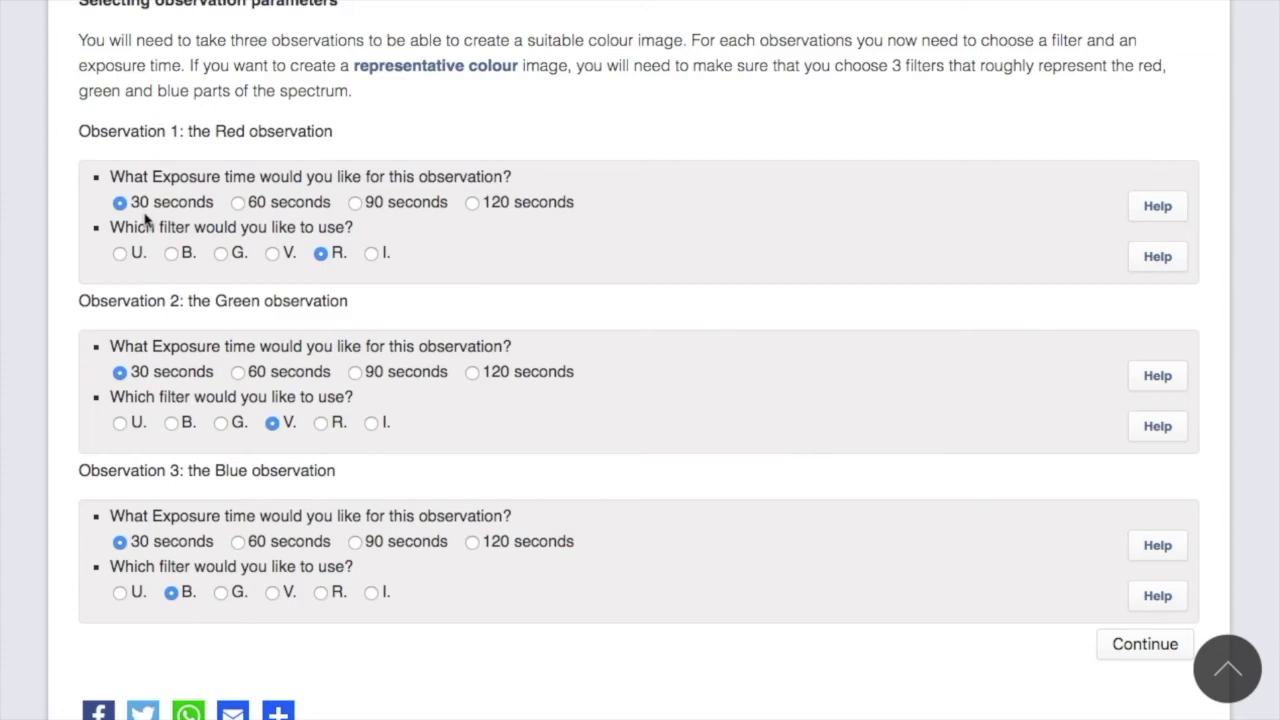
click(473, 205)
click(356, 203)
click(355, 372)
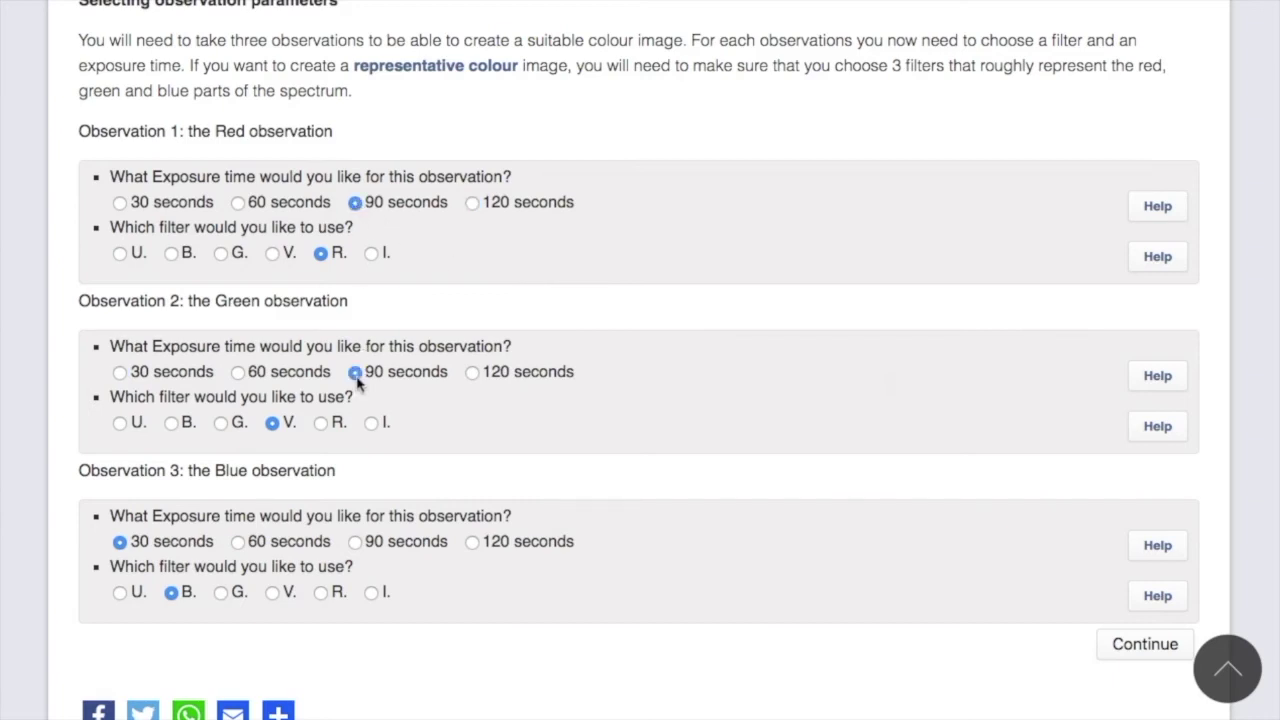
click(355, 542)
scroll(920, 535, down, 2)
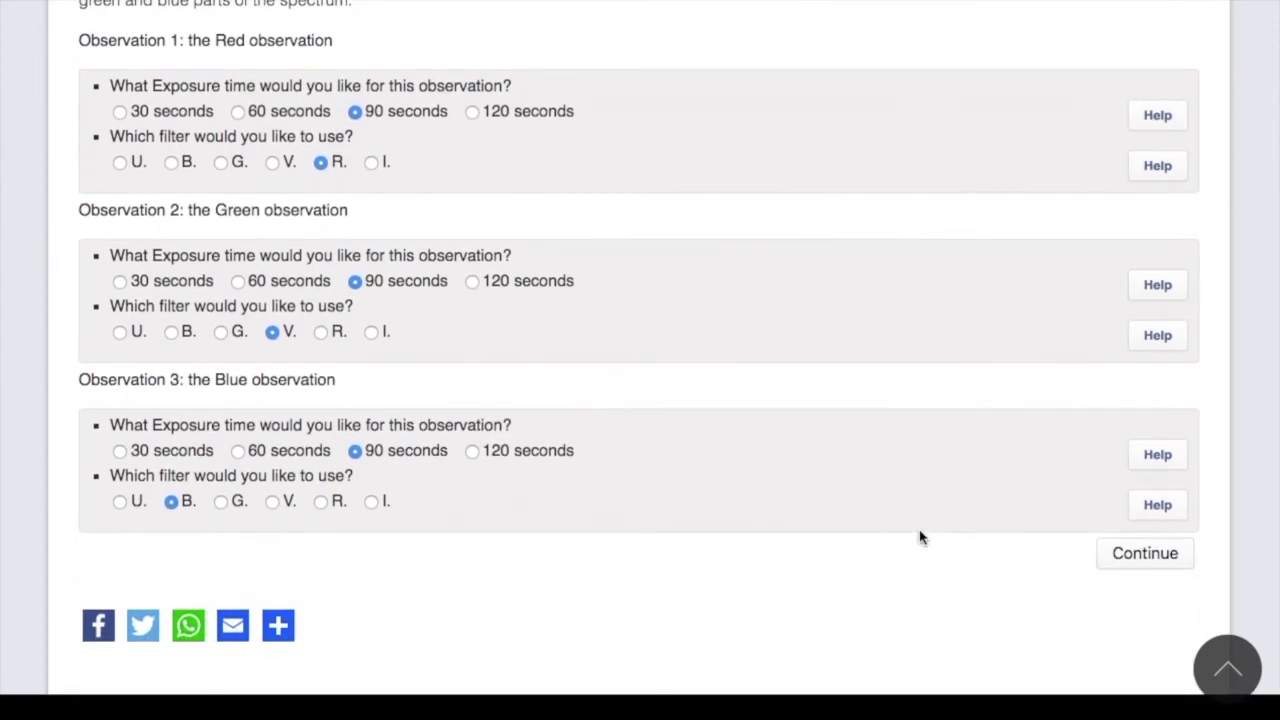
click(1141, 563)
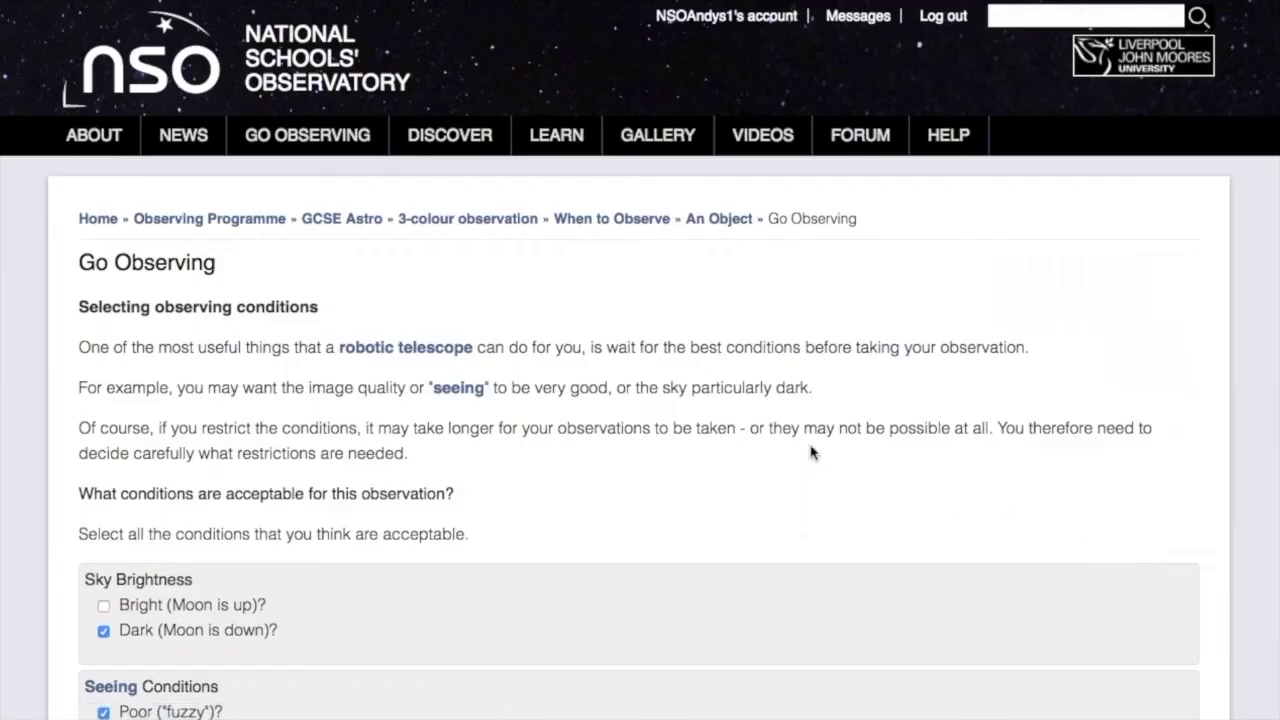
Exclude poor seeing from the acceptable conditions, keeping dark sky with average and good seeing, and continue to the submission summary.
scroll(811, 453, down, 5)
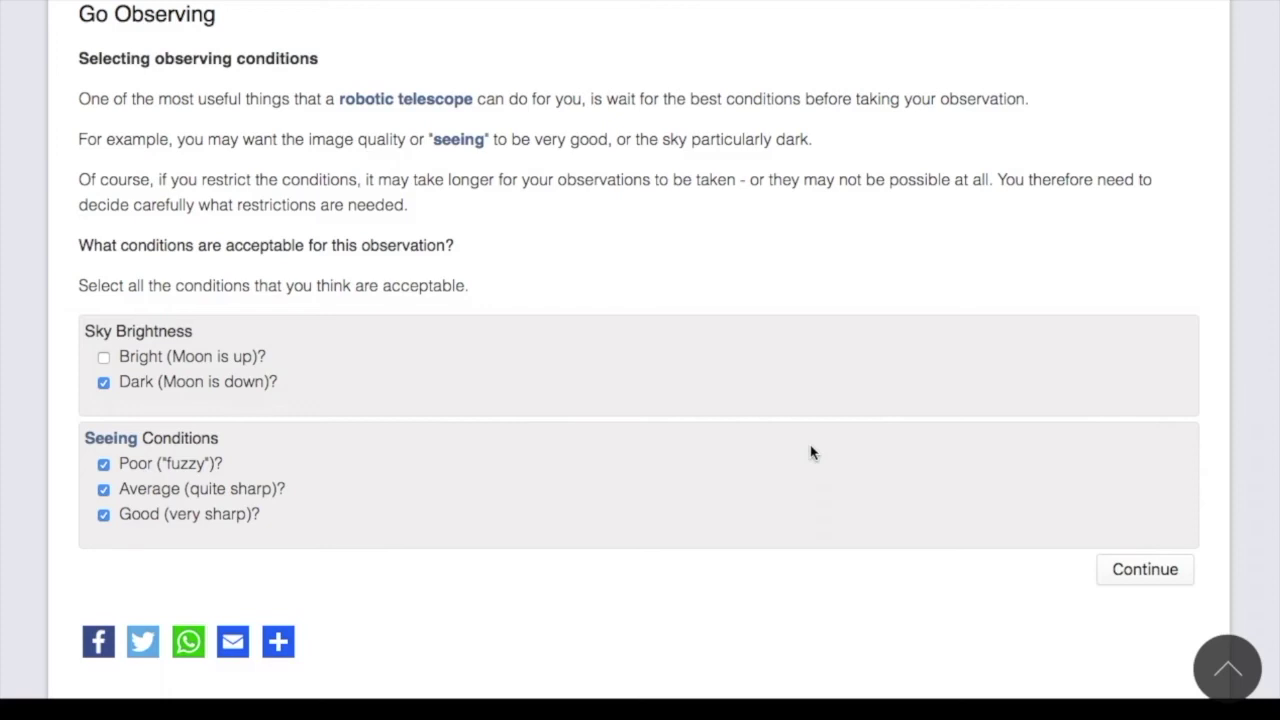
click(104, 357)
click(104, 357)
click(104, 464)
click(104, 490)
click(104, 490)
click(1125, 572)
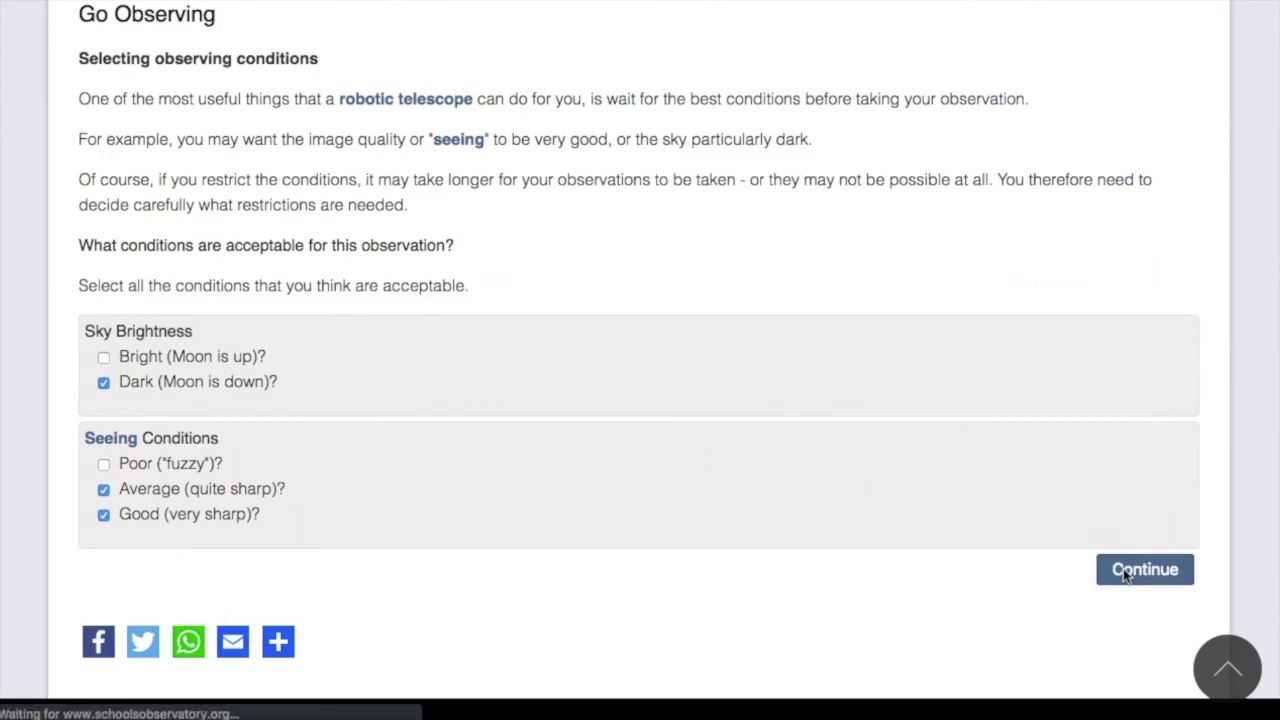
Review and submit the 3-colour observation of Messier 74, and open the My Observations list.
scroll(760, 400, down, 3)
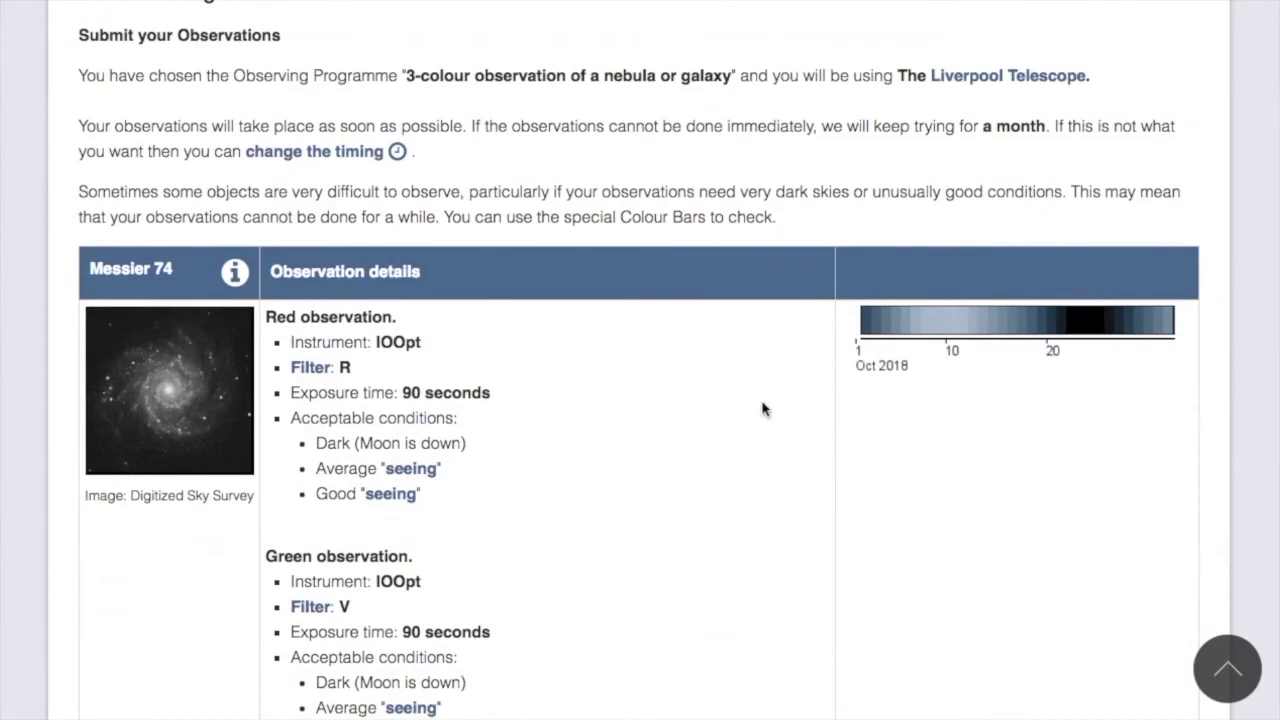
scroll(762, 408, down, 2)
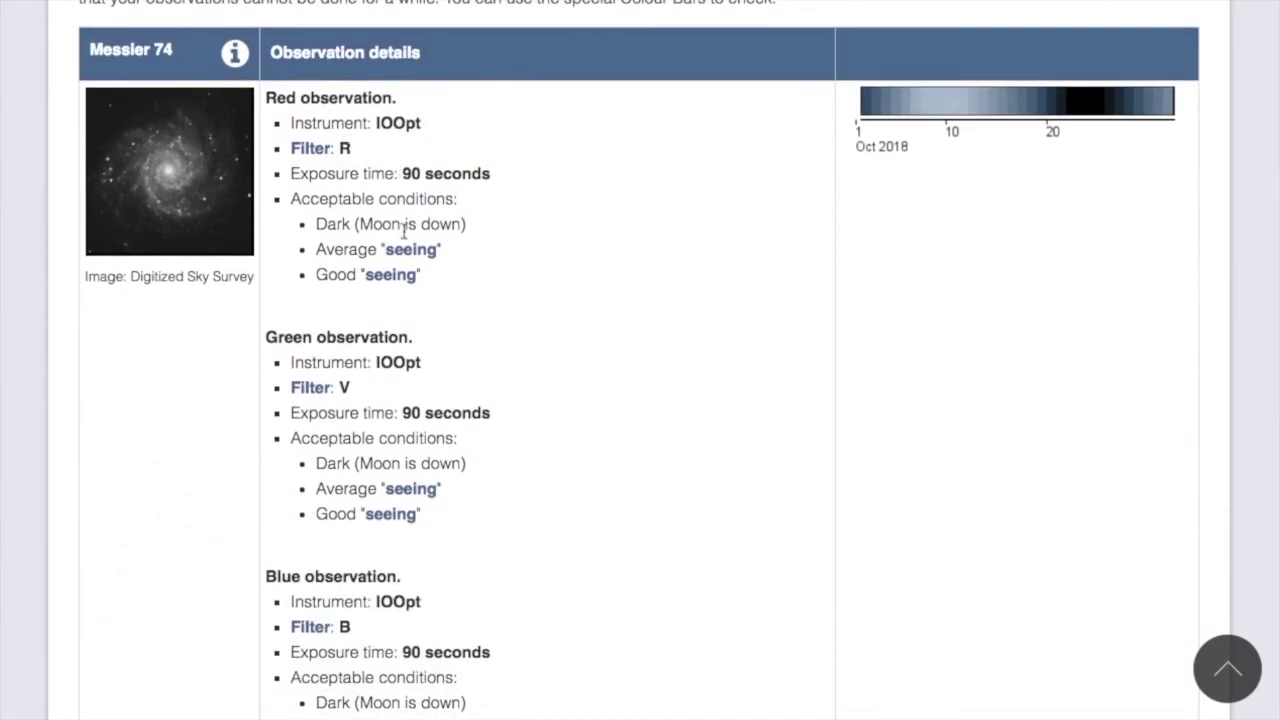
scroll(690, 351, down, 2)
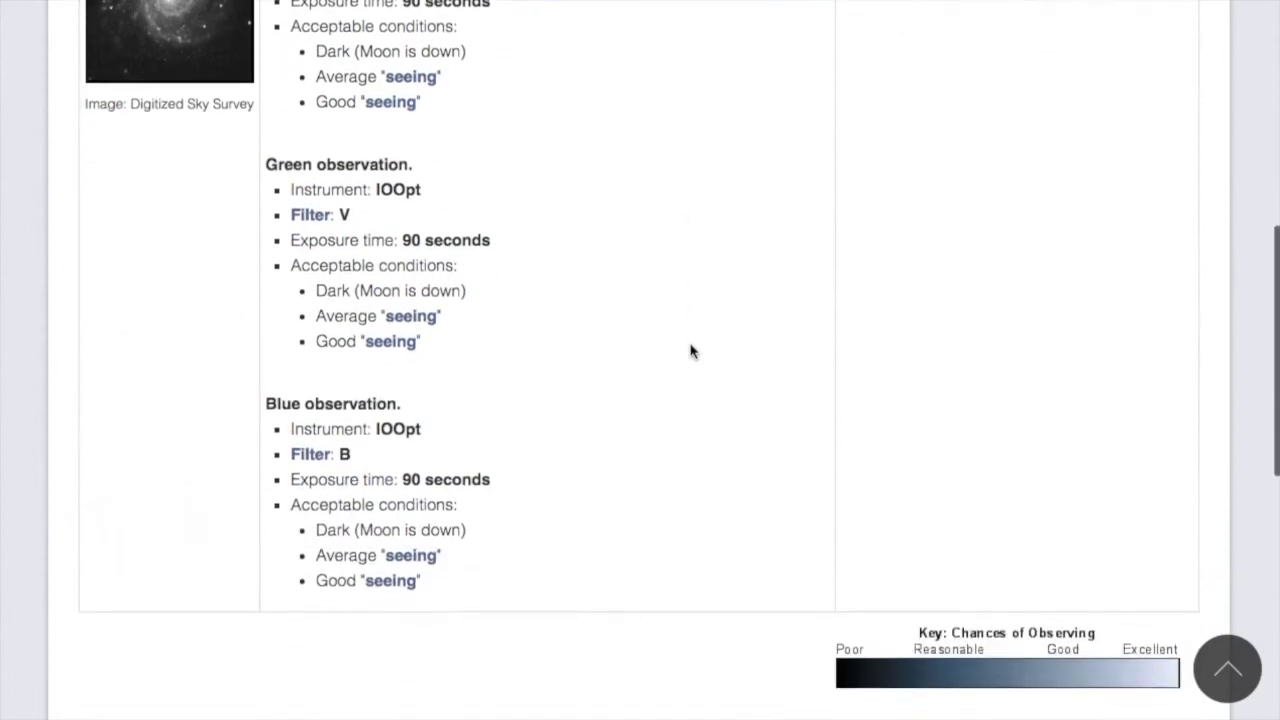
scroll(690, 351, up, 2)
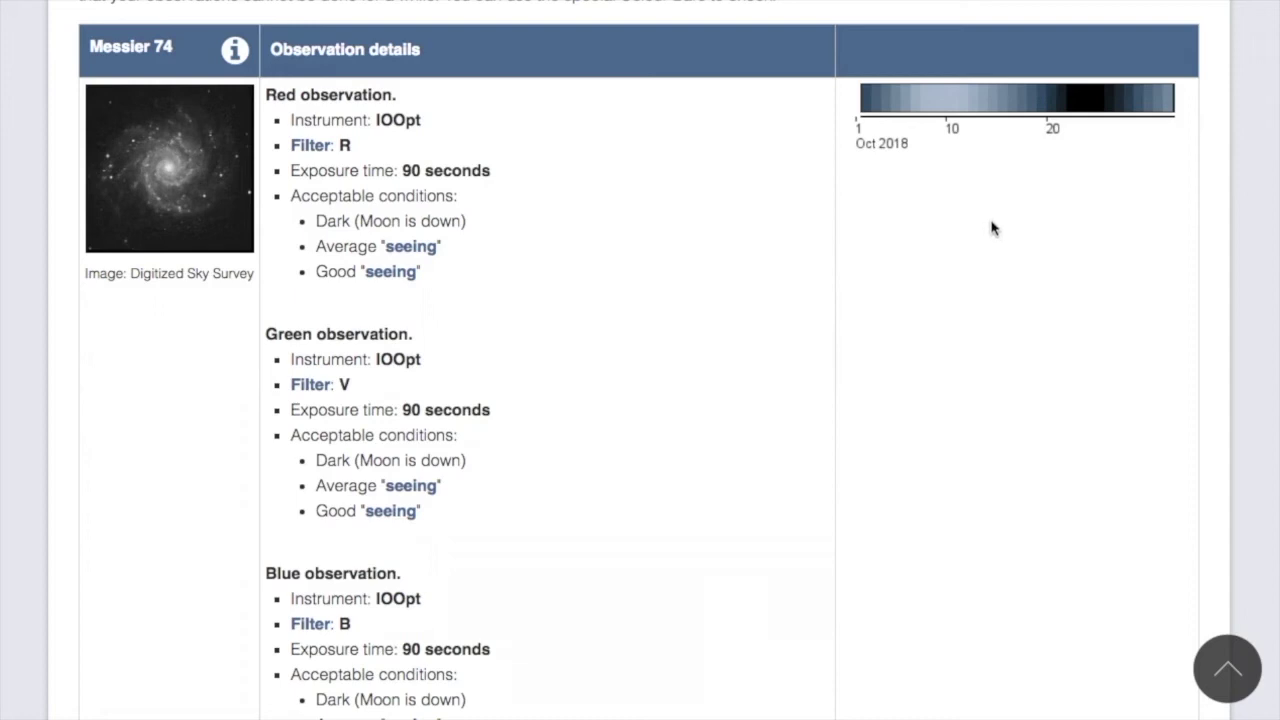
scroll(991, 228, down, 5)
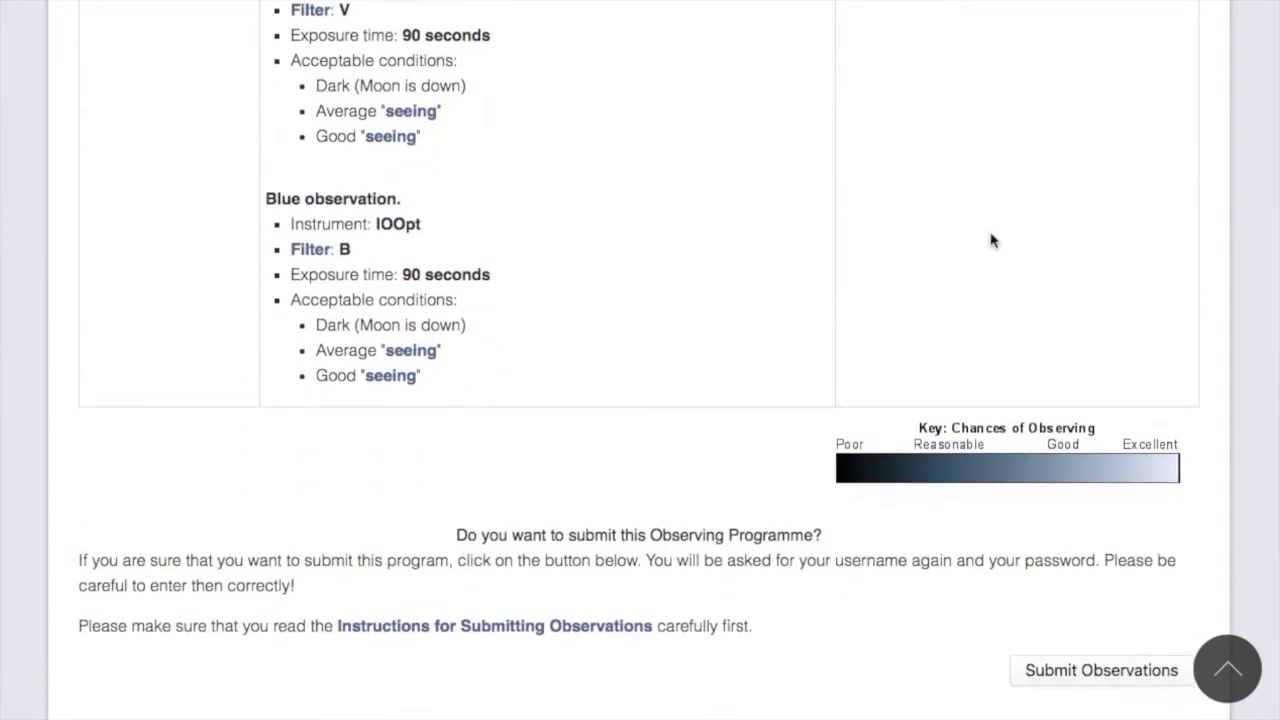
click(1071, 675)
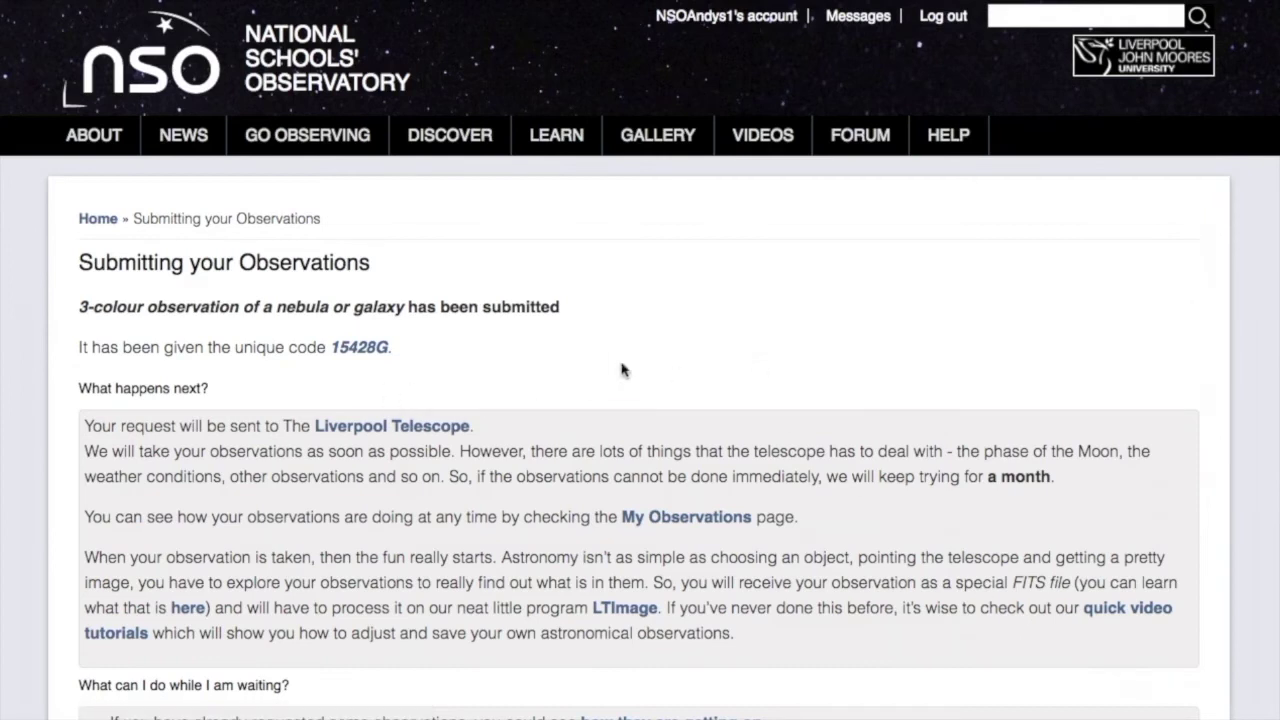
mouse_move(307, 145)
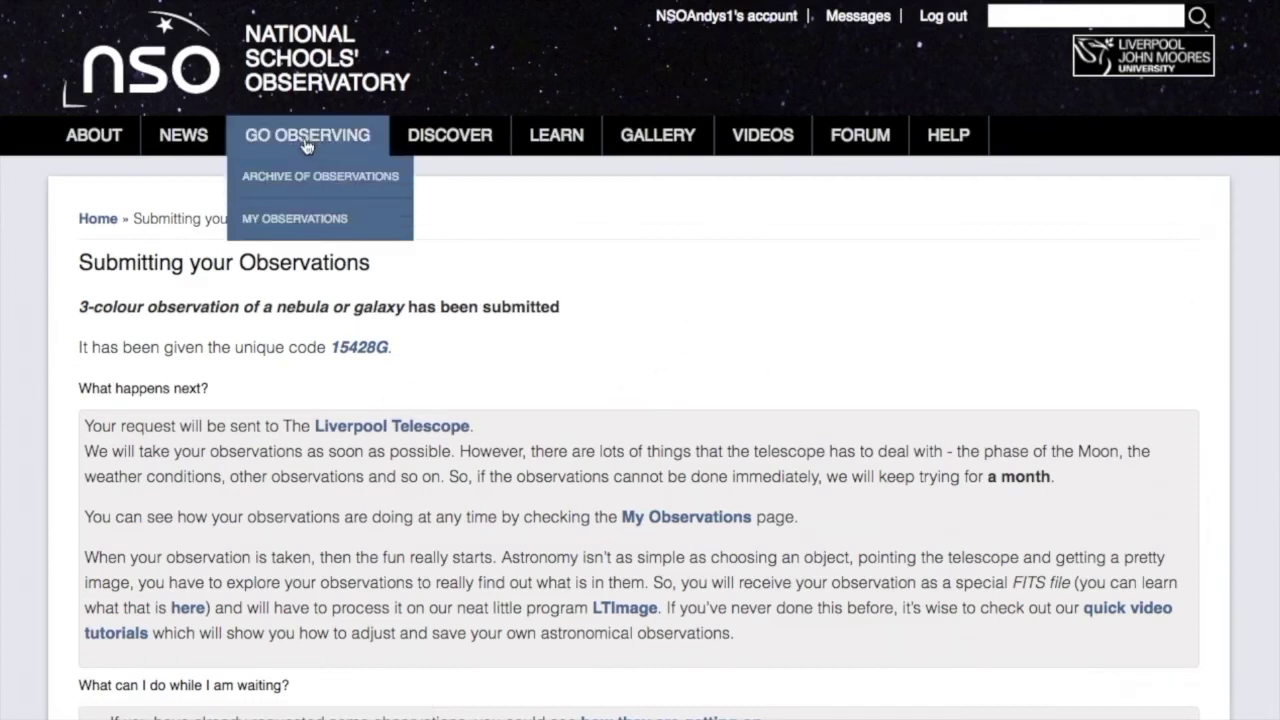
click(290, 231)
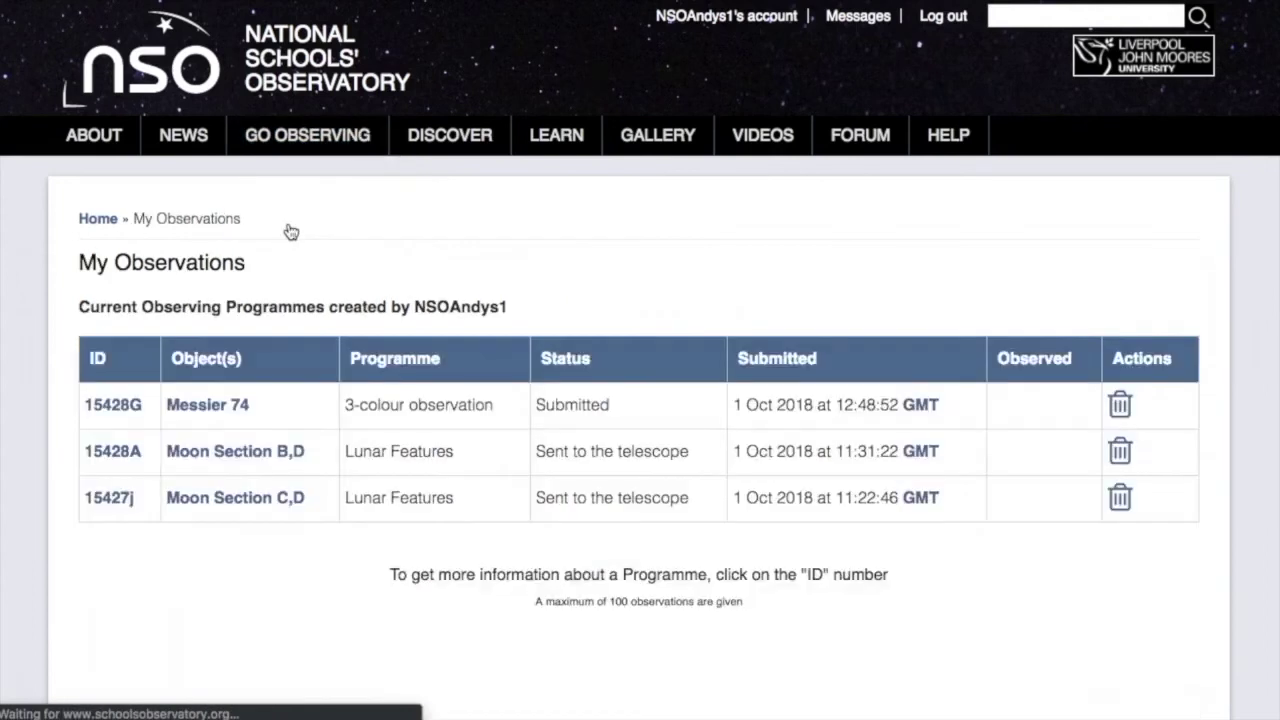